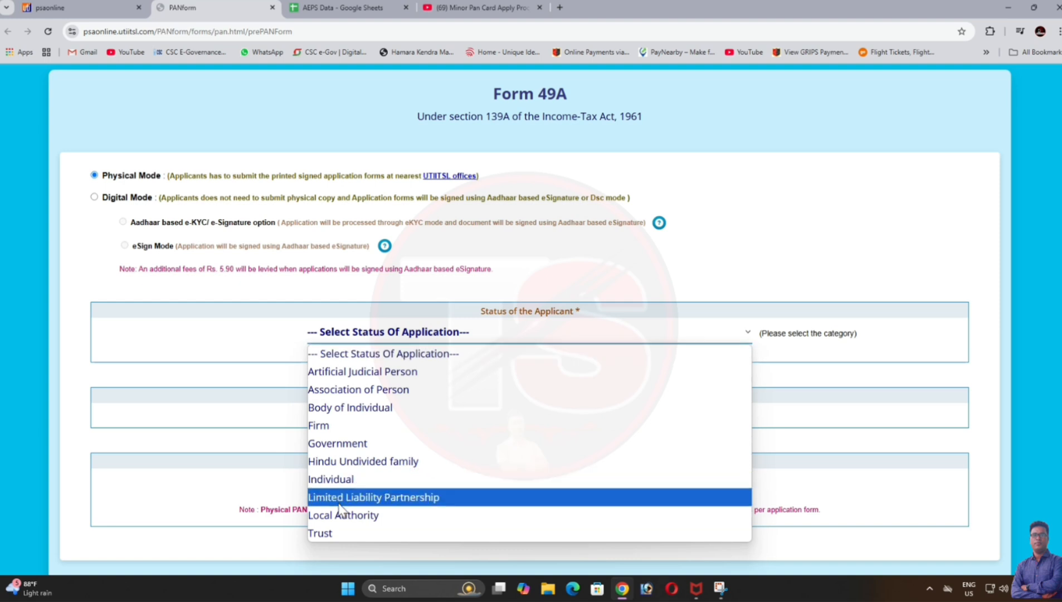
Step: Start an Individual Form 49A application, not defence/NRI, requesting both a physical PAN card and e-PAN
left_click(332, 480)
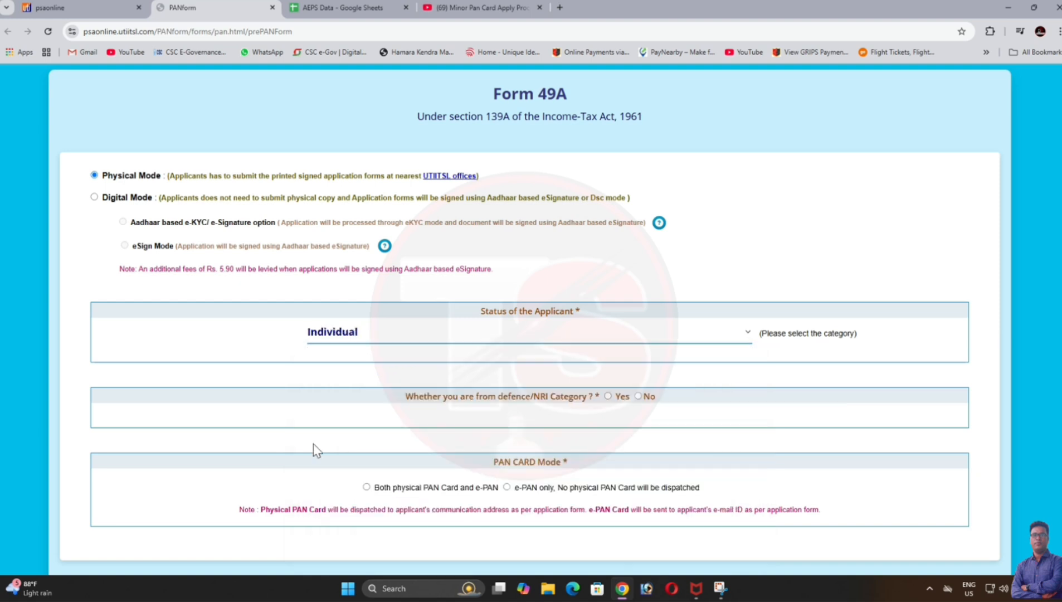
left_click(638, 394)
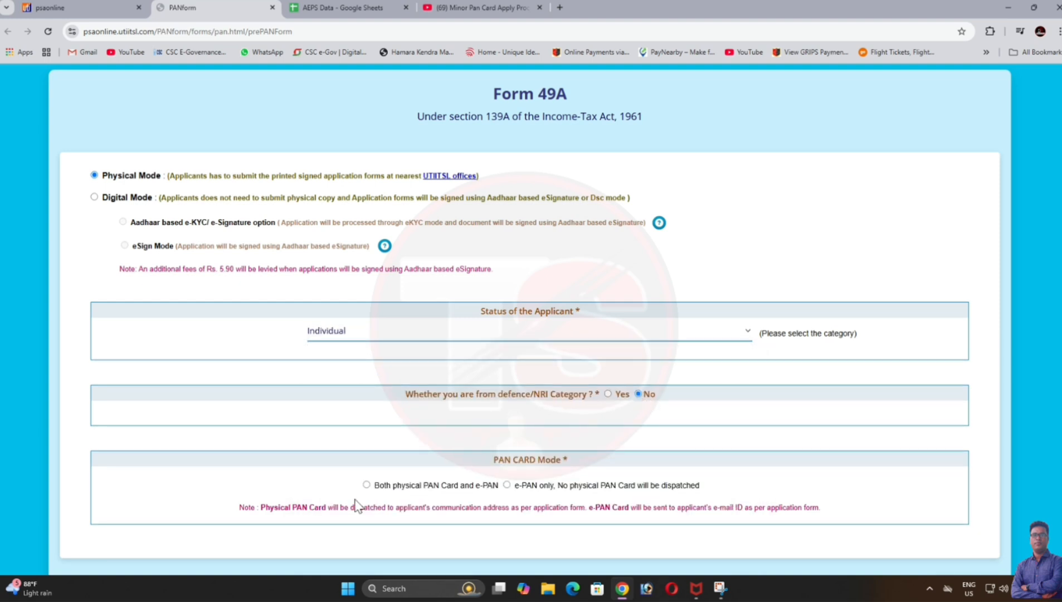
left_click(366, 485)
scroll(368, 489, "down", 2)
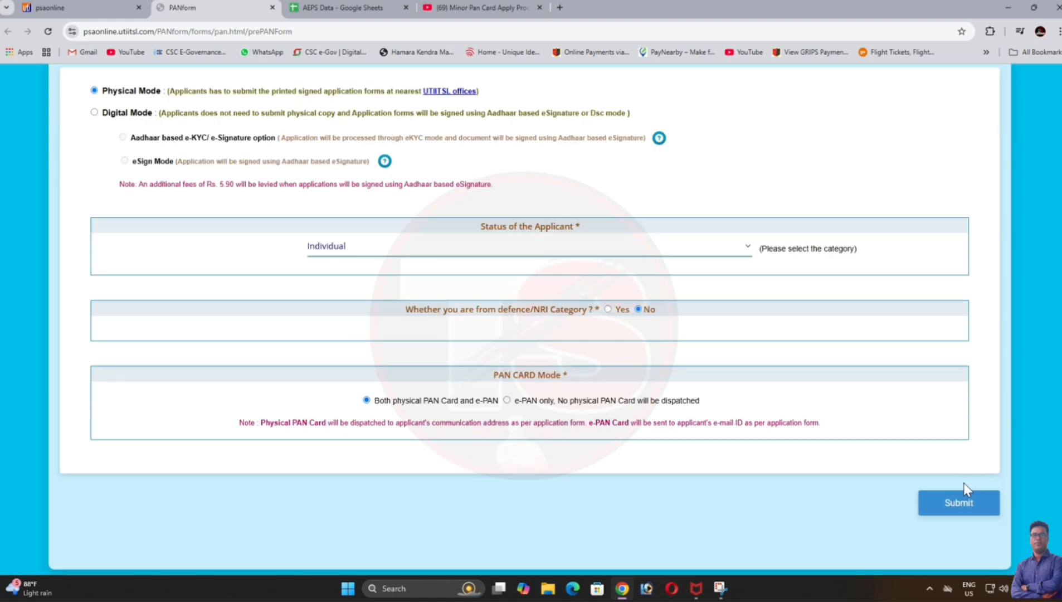
left_click(947, 504)
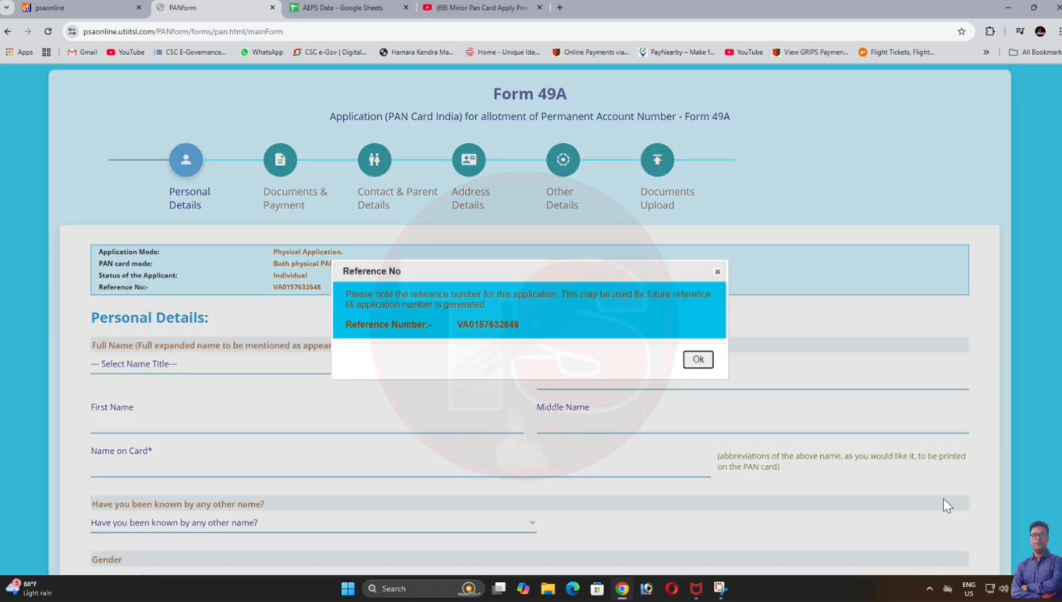
Step: Acknowledge the reference number, set title SHRI and enter the applicant's surname and first name
left_click(697, 360)
left_click(144, 365)
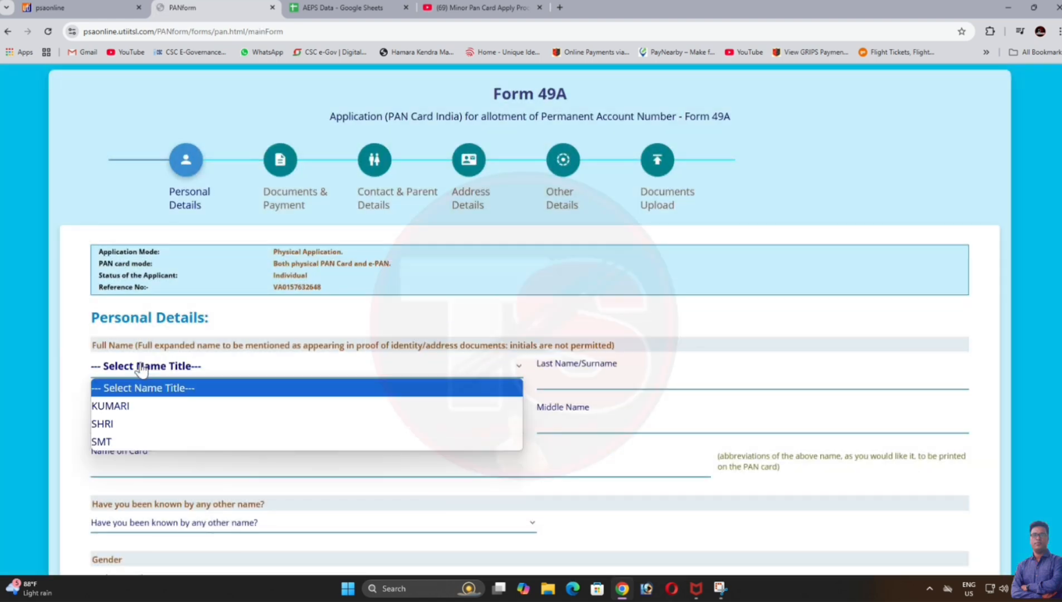
left_click(111, 426)
left_click(589, 376)
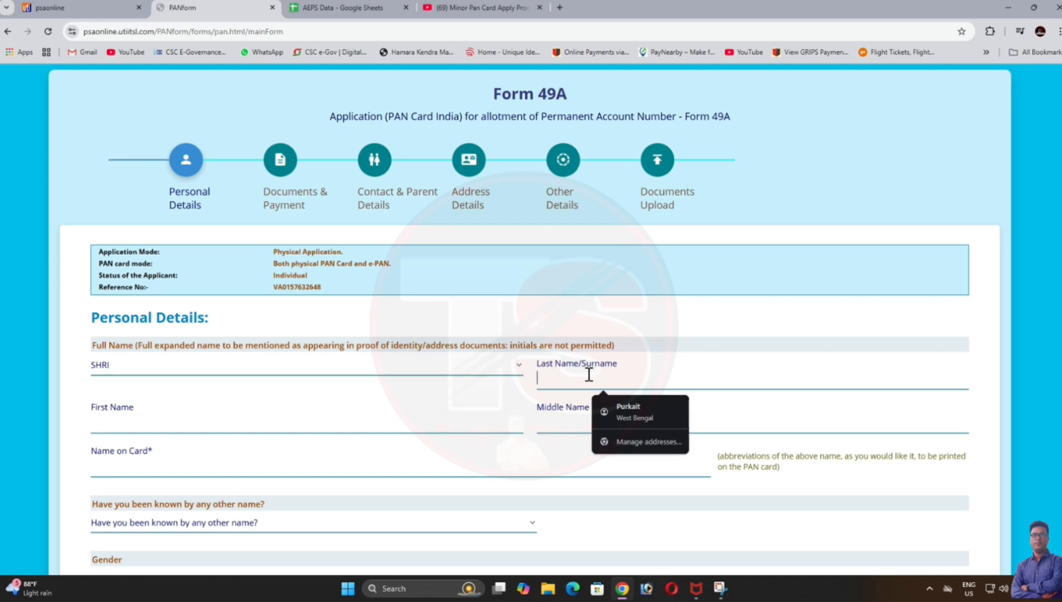
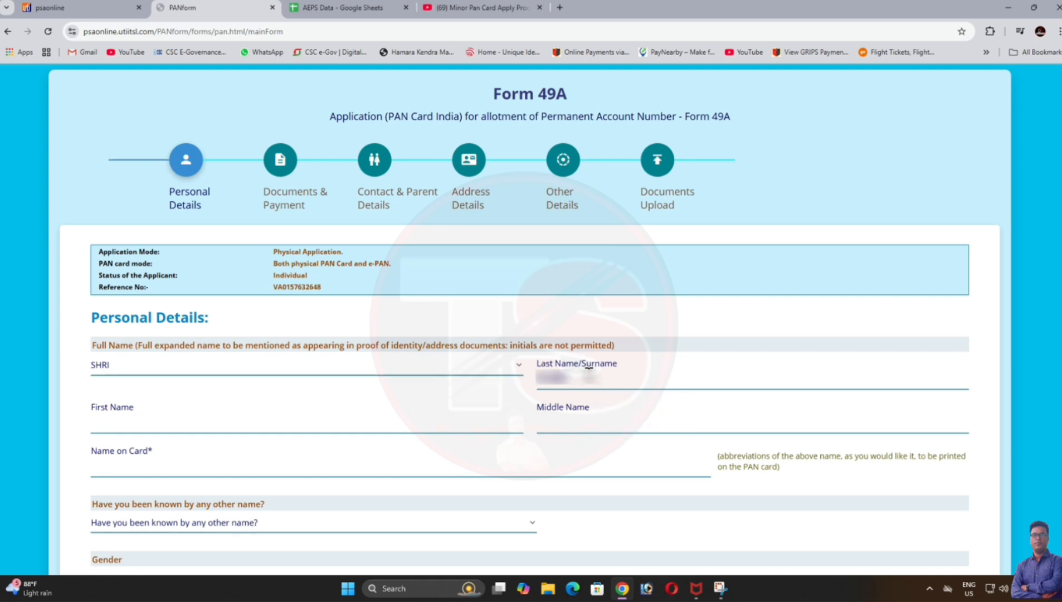
left_click(138, 421)
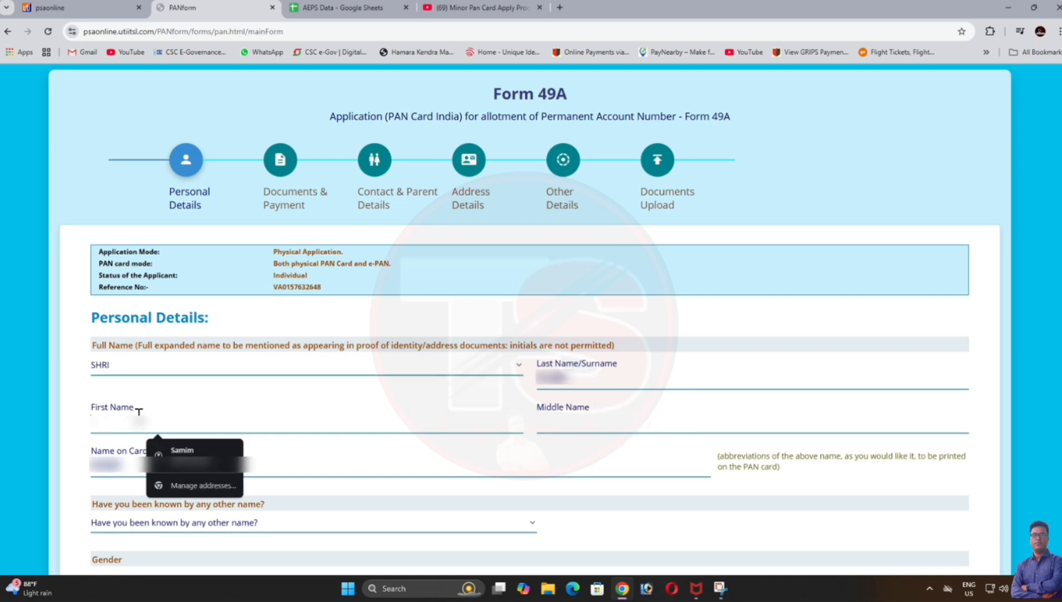
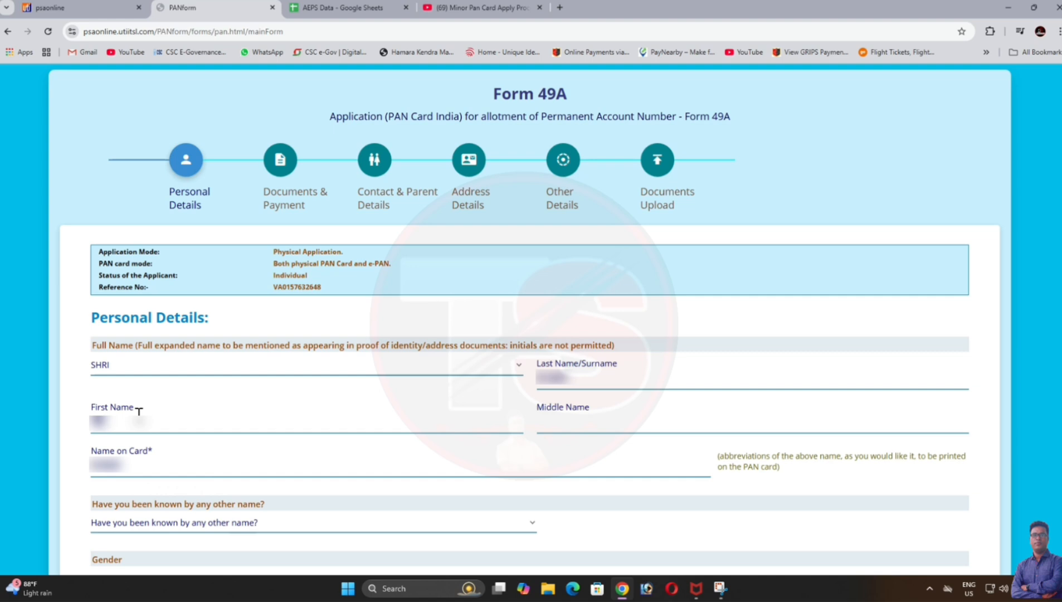
Step: Complete the name on card and answer NO to being known by another name
left_click(255, 454)
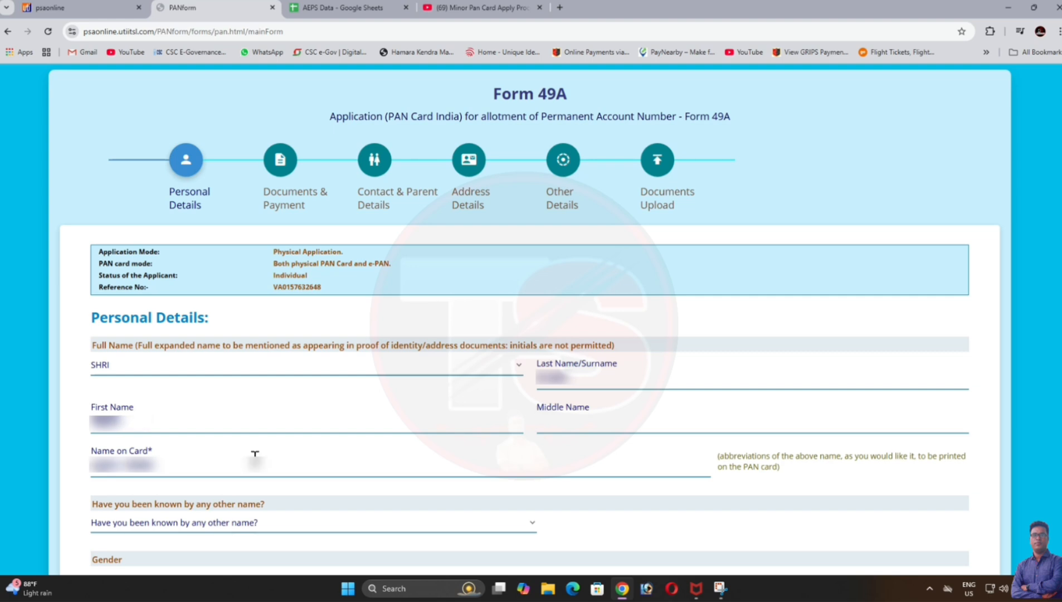
left_click(255, 526)
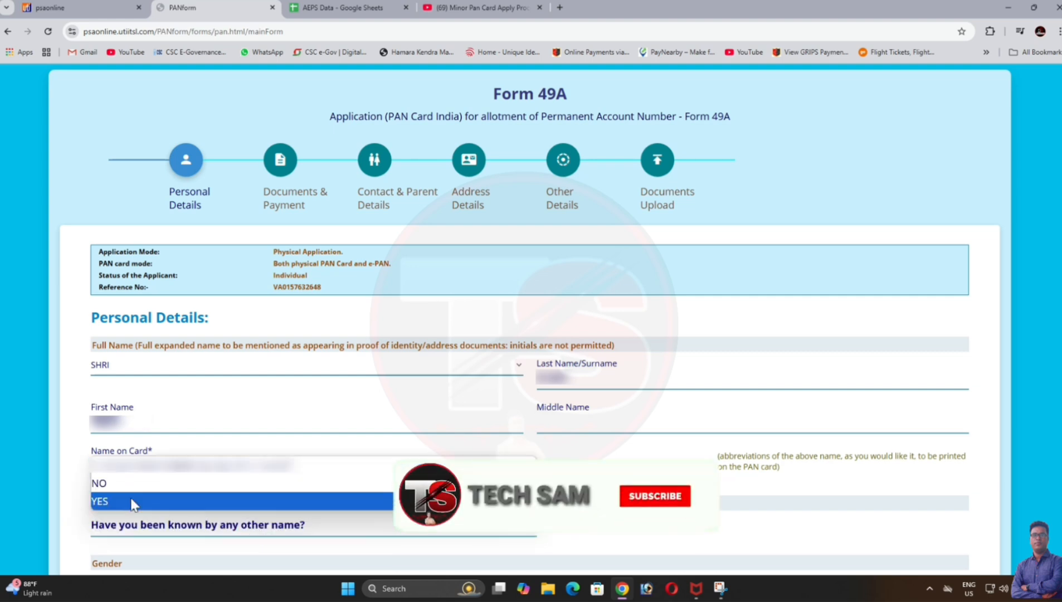
left_click(123, 484)
scroll(350, 397, "down", 8)
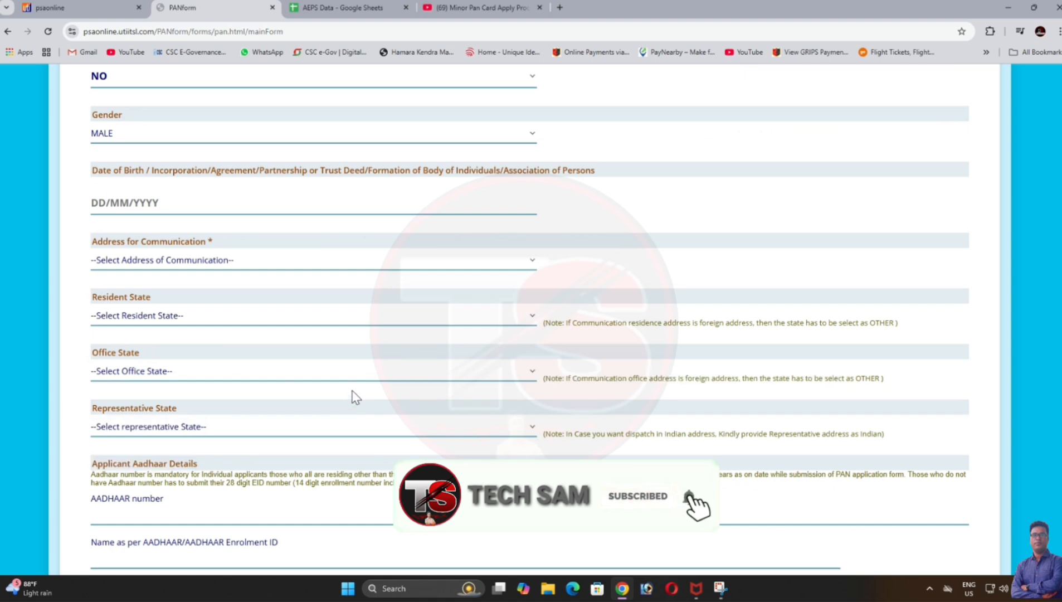
Step: Set gender to MALE and pick a 2007 date of birth
left_click(124, 133)
left_click(111, 191)
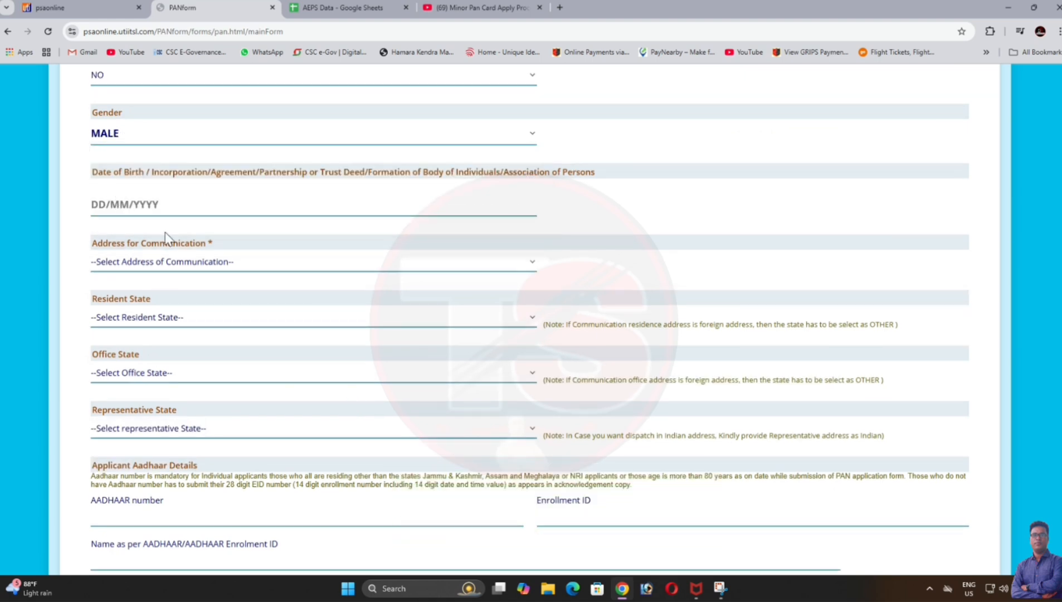
left_click(164, 205)
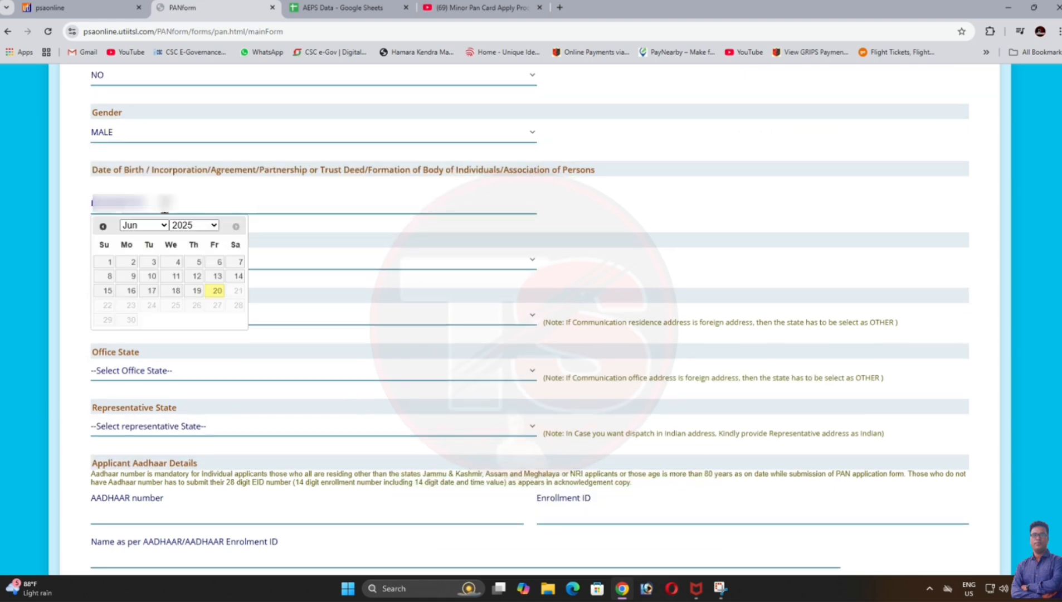
left_click(211, 226)
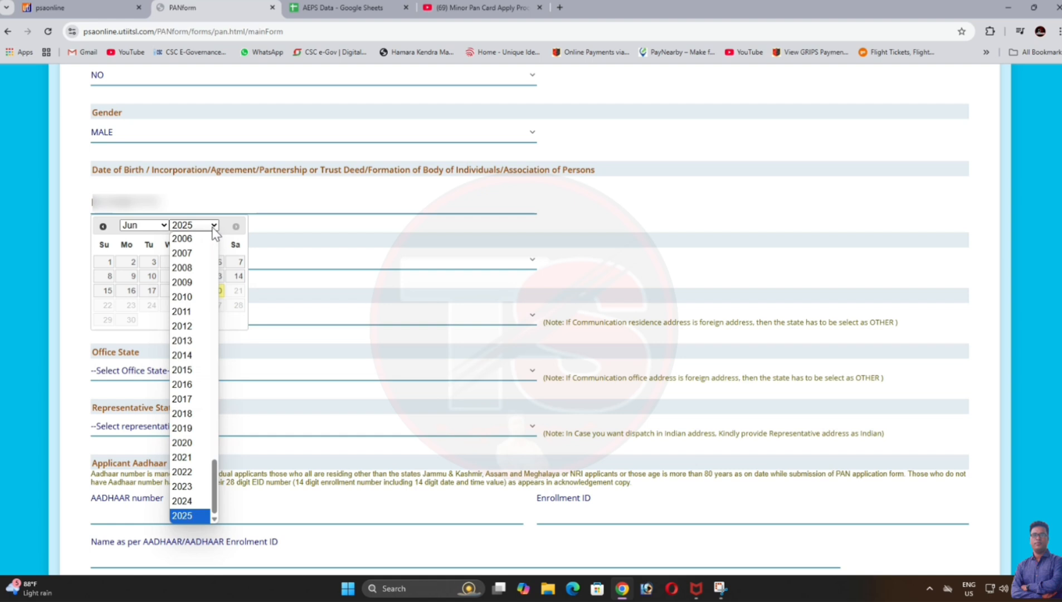
left_click(192, 259)
left_click(174, 275)
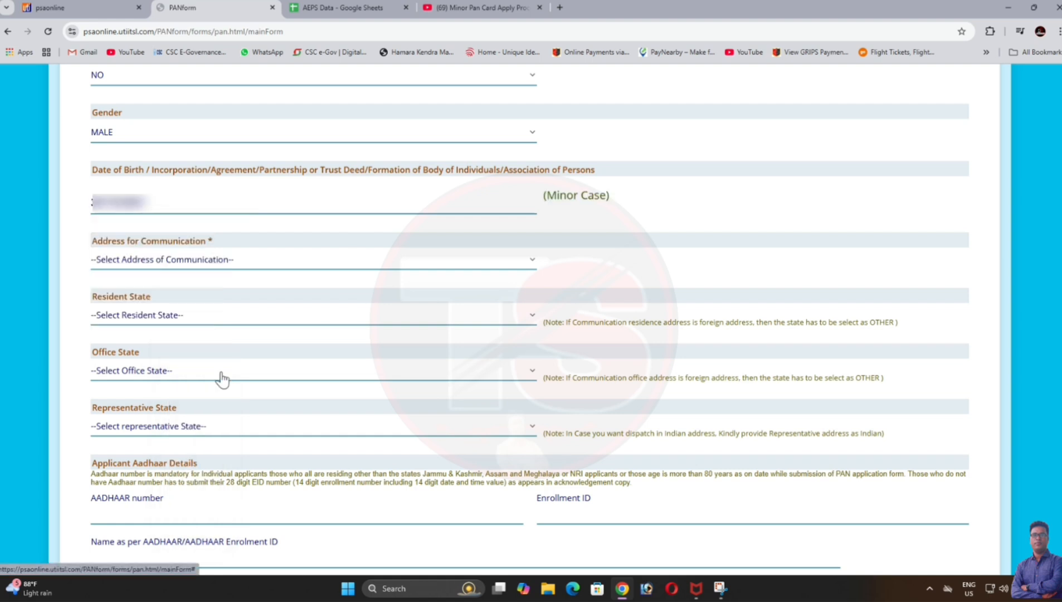
Step: Choose RESIDENCE for communication and WEST BENGAL as both resident and representative state
left_click(180, 262)
left_click(139, 323)
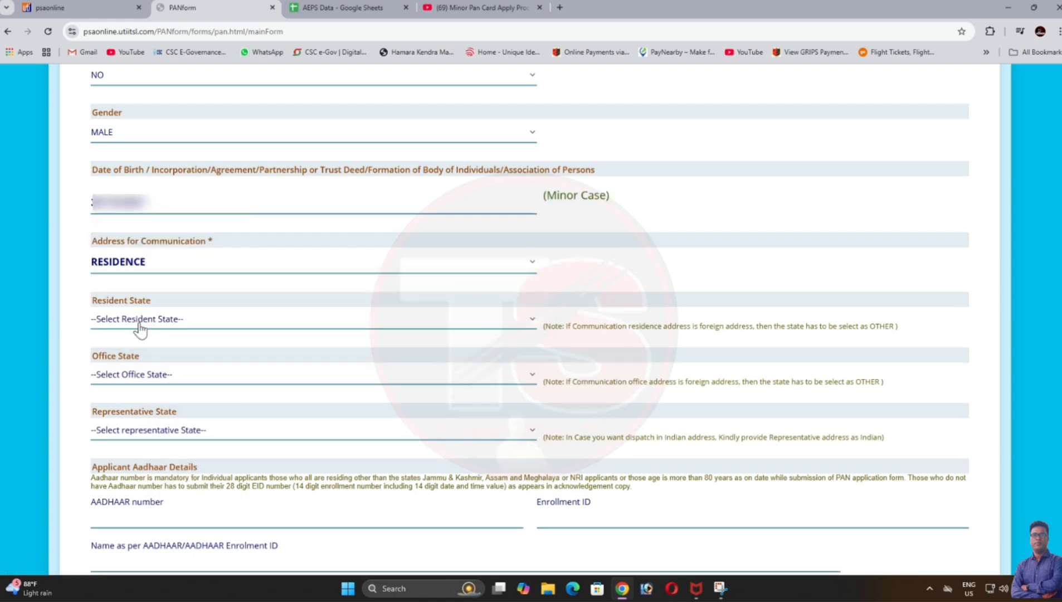
left_click(142, 330)
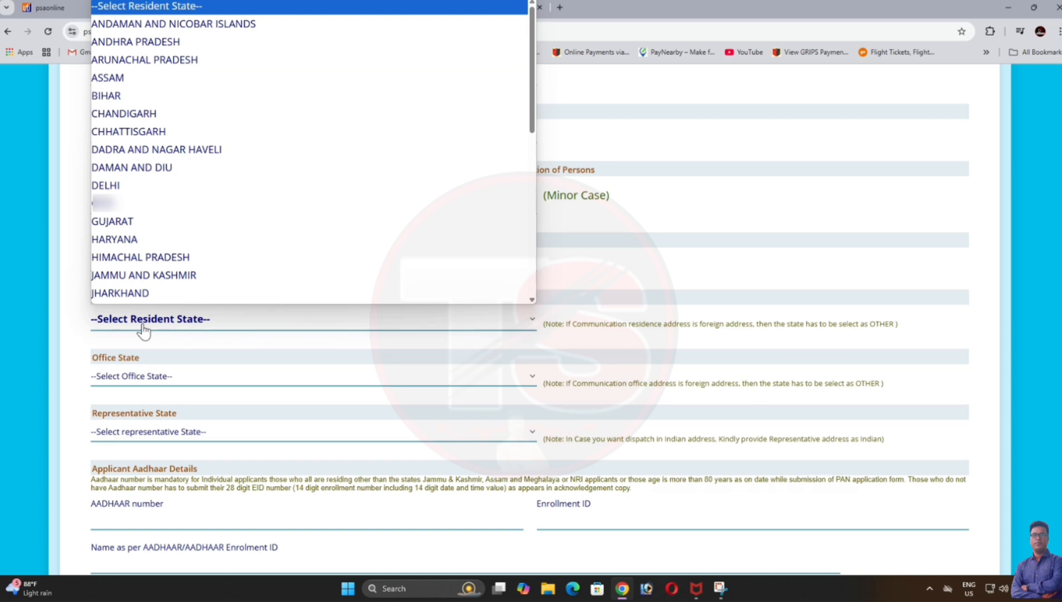
scroll(173, 241, "down", 5)
left_click(144, 296)
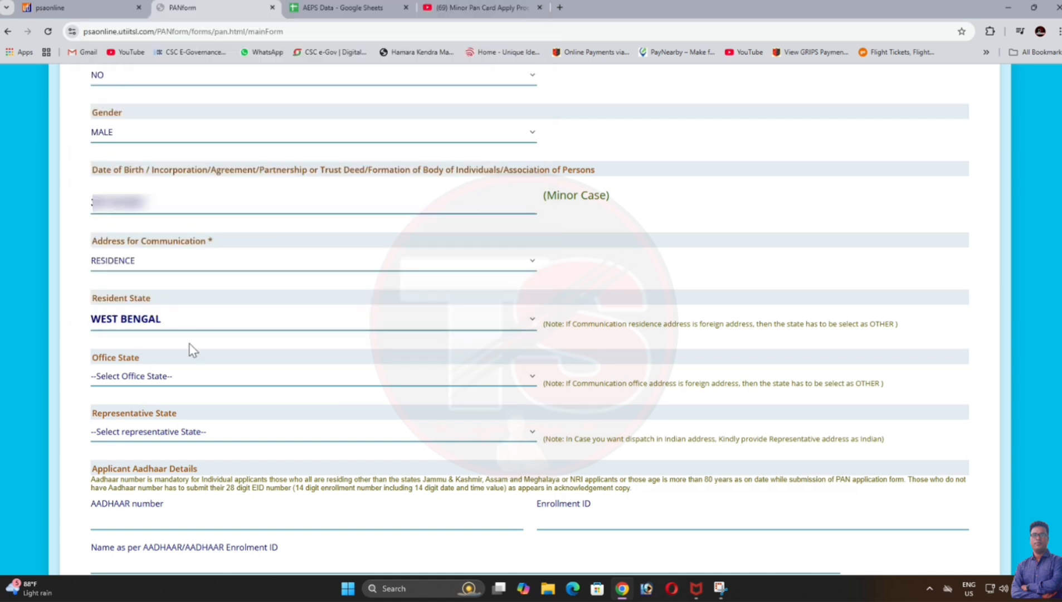
left_click(163, 436)
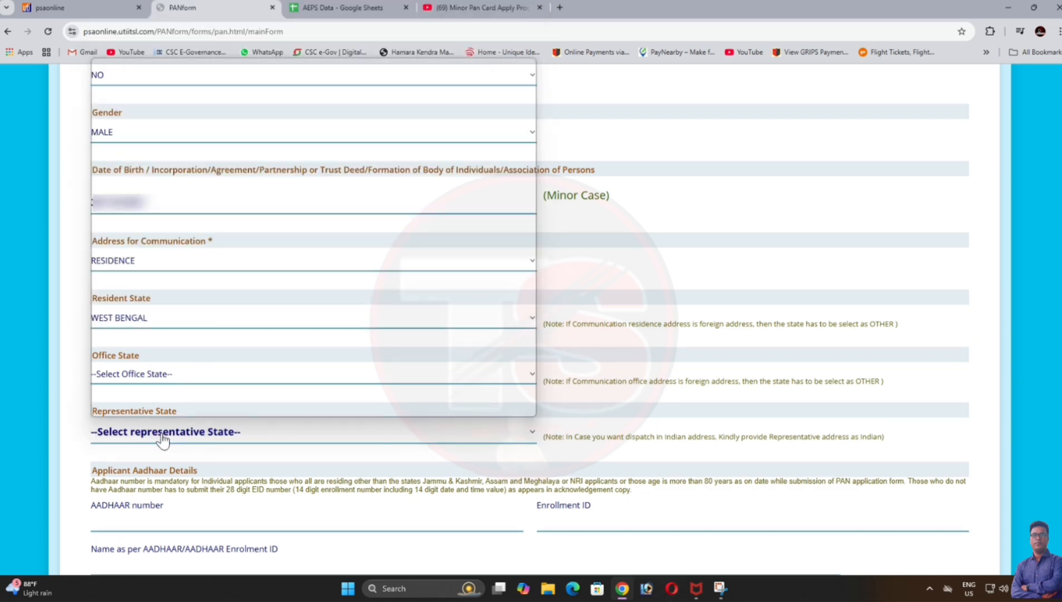
key("w")
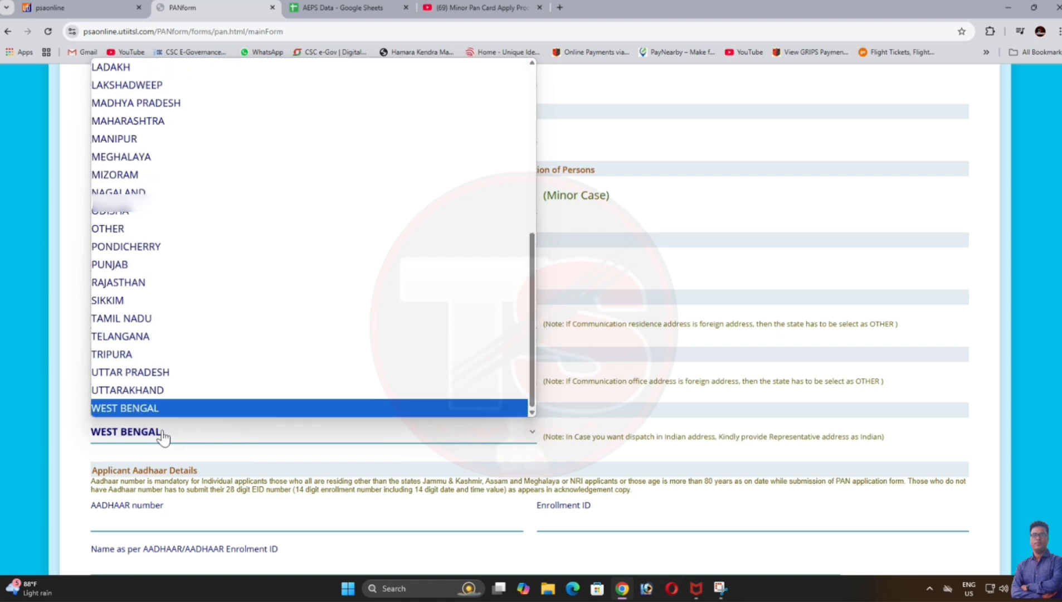
left_click(167, 408)
left_click(180, 524)
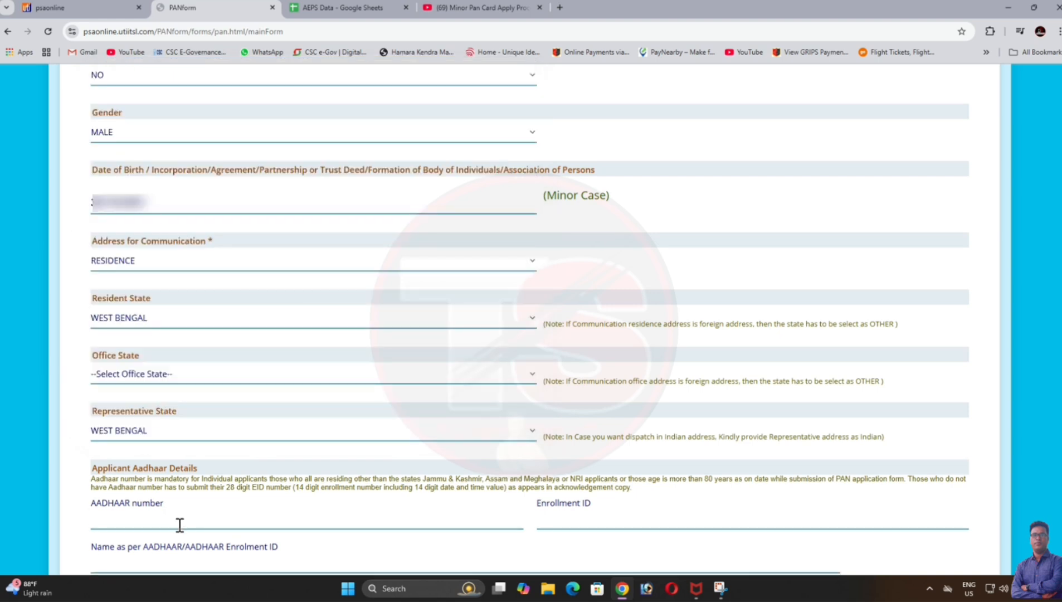
Step: Enter and re-confirm the Aadhaar number, then fill in the applicant's name as per Aadhaar
type("6******")
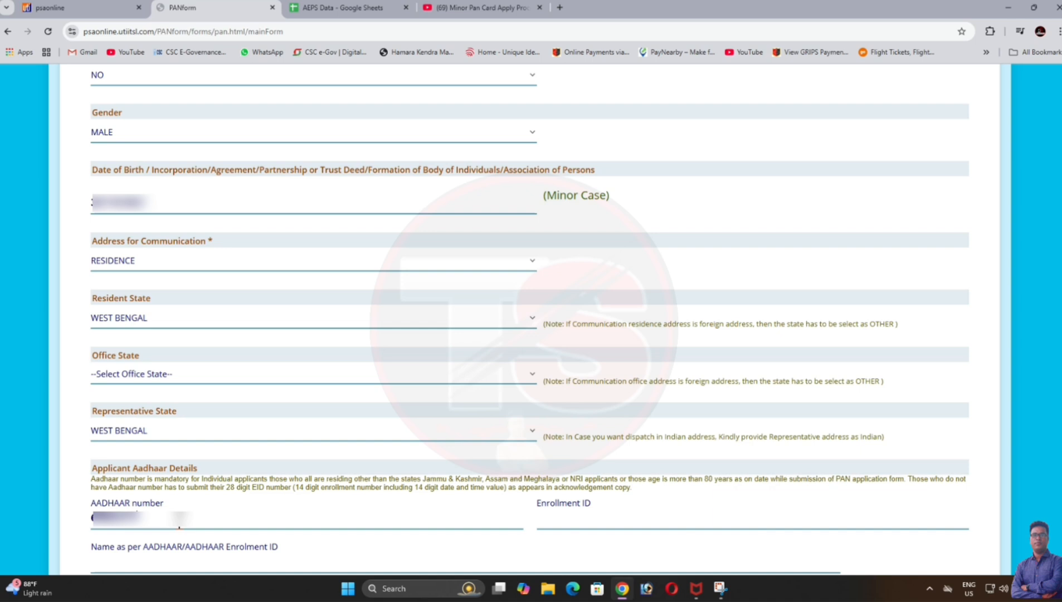
type("***")
left_click(320, 553)
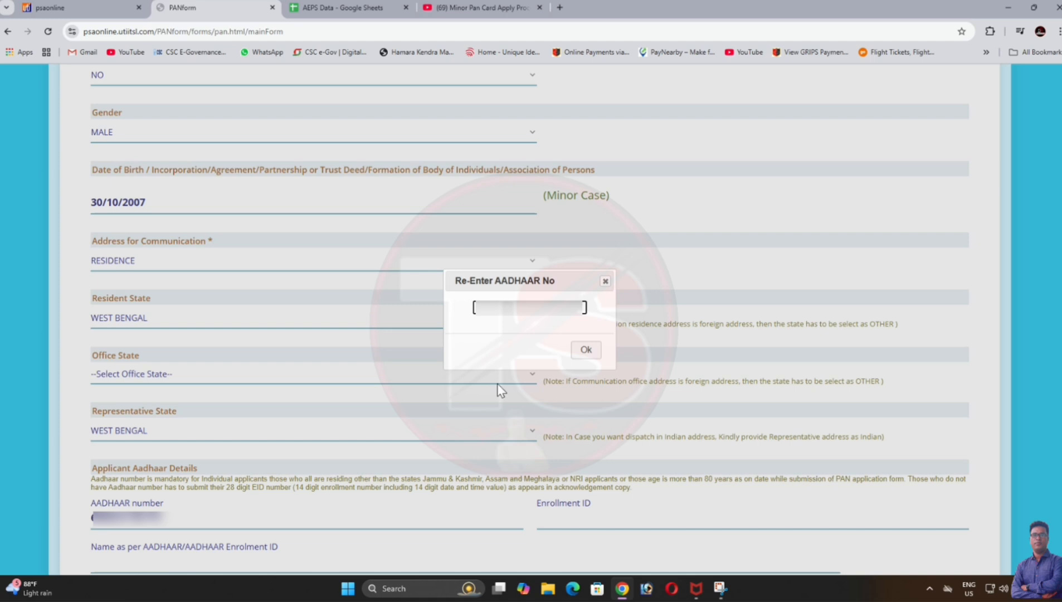
type("************")
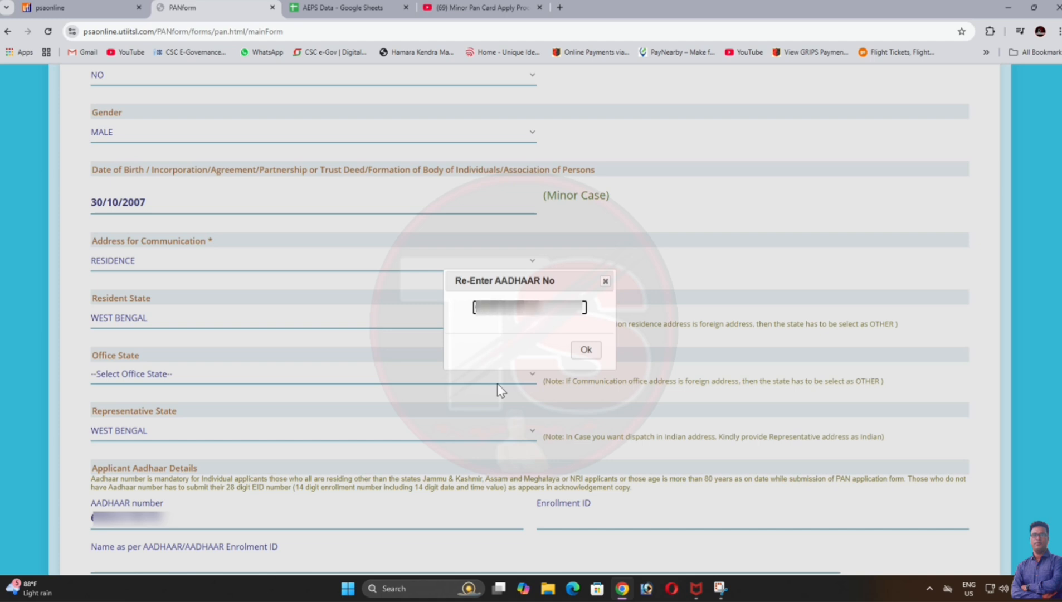
left_click(588, 349)
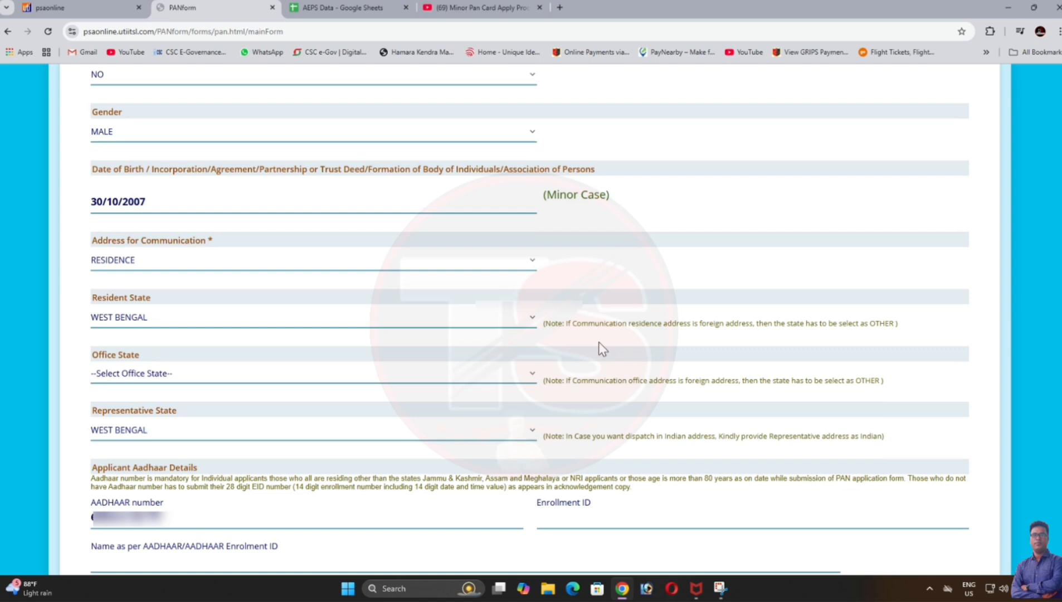
scroll(598, 342, "down", 2)
left_click(261, 463)
type("****** *****")
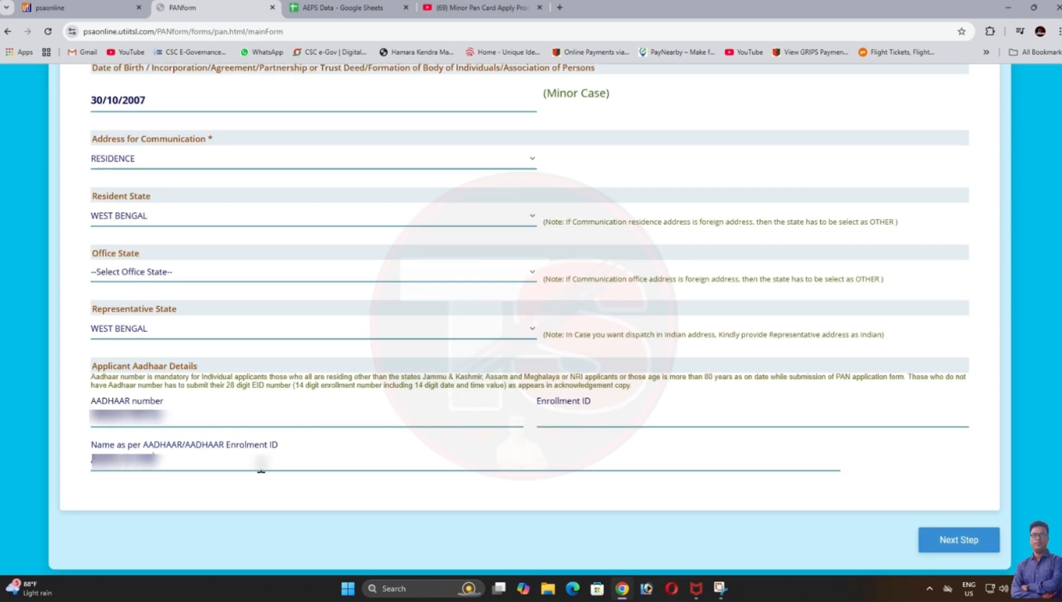
Step: Select 'AADHAAR Card issued by UIDAI (In Copy)' as address proof and proceed to payment
left_click(965, 548)
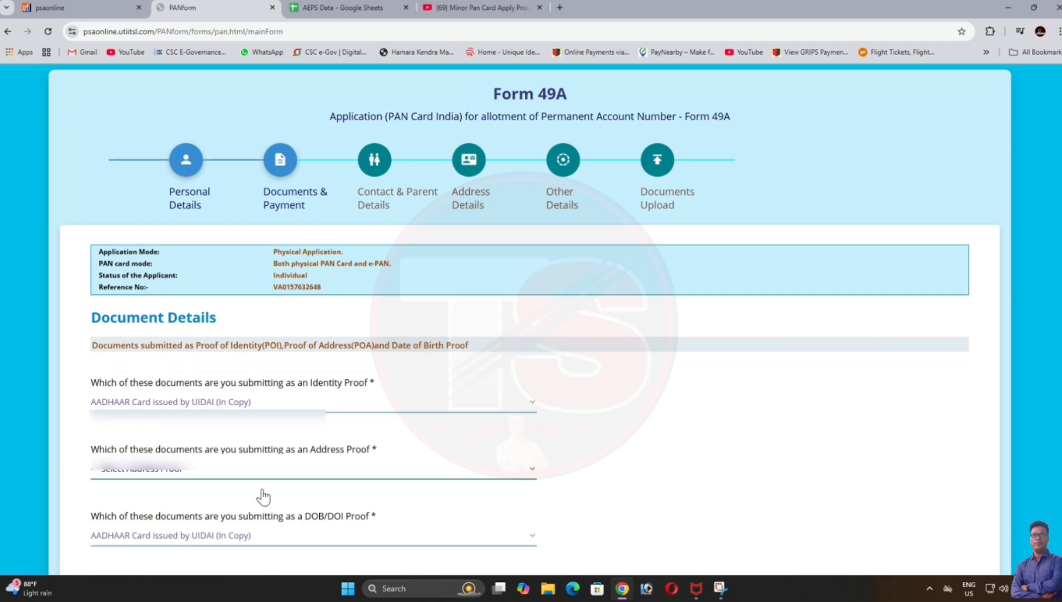
scroll(373, 355, "down", 2)
left_click(308, 370)
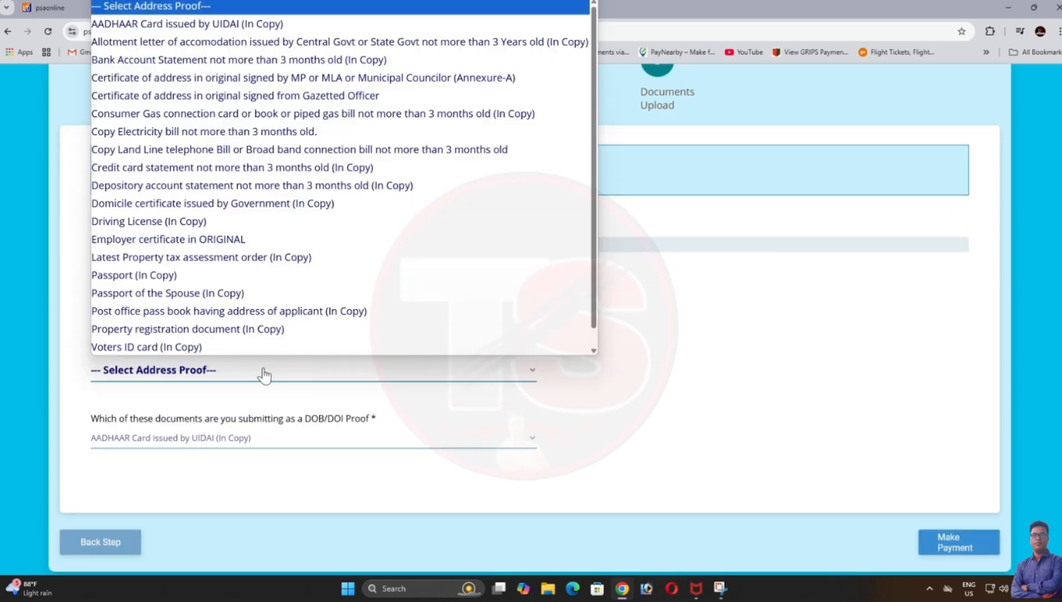
left_click(218, 25)
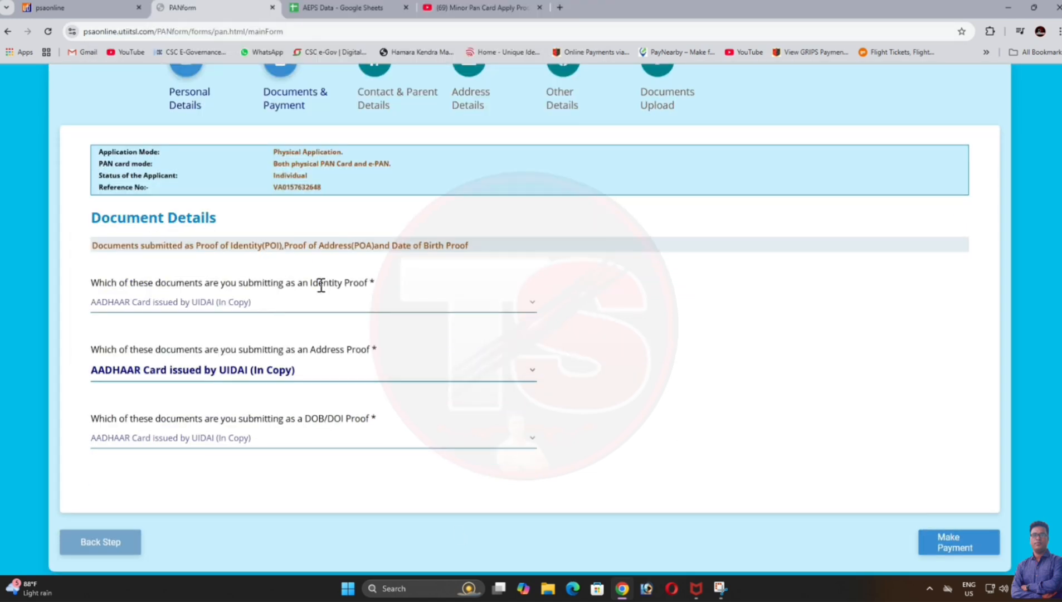
left_click(949, 549)
Step: Dismiss the payment and Aadhaar notices and answer No to the single-mother question
left_click(782, 389)
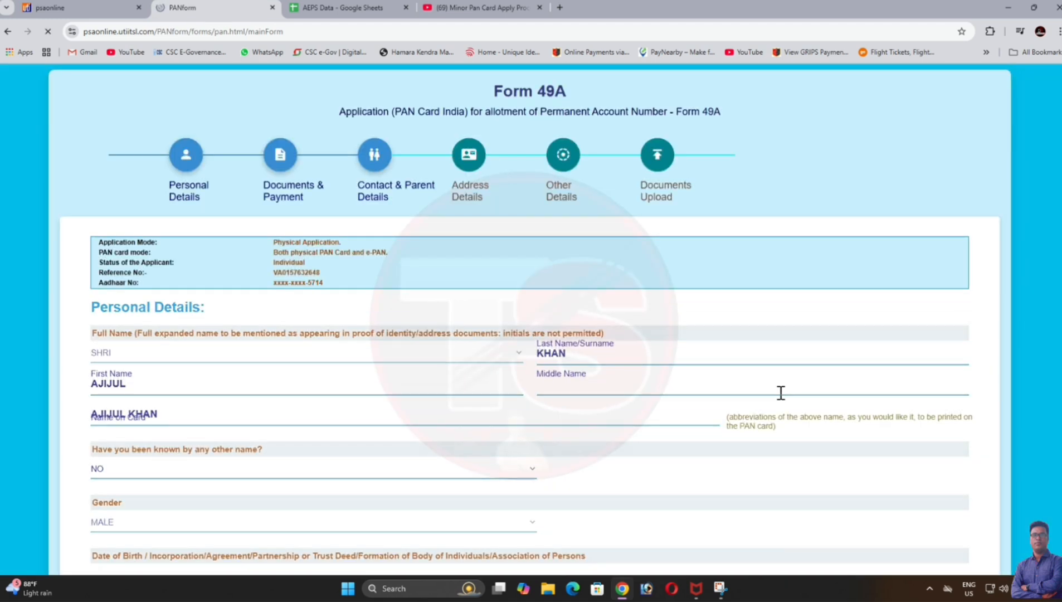
left_click(587, 370)
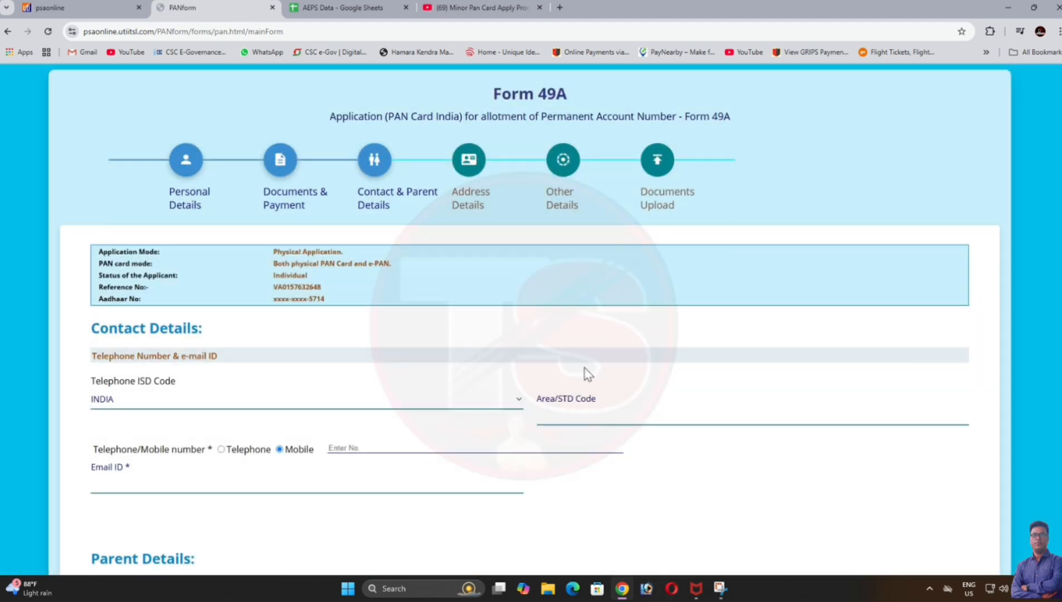
scroll(697, 421, "down", 4)
scroll(696, 421, "down", 3)
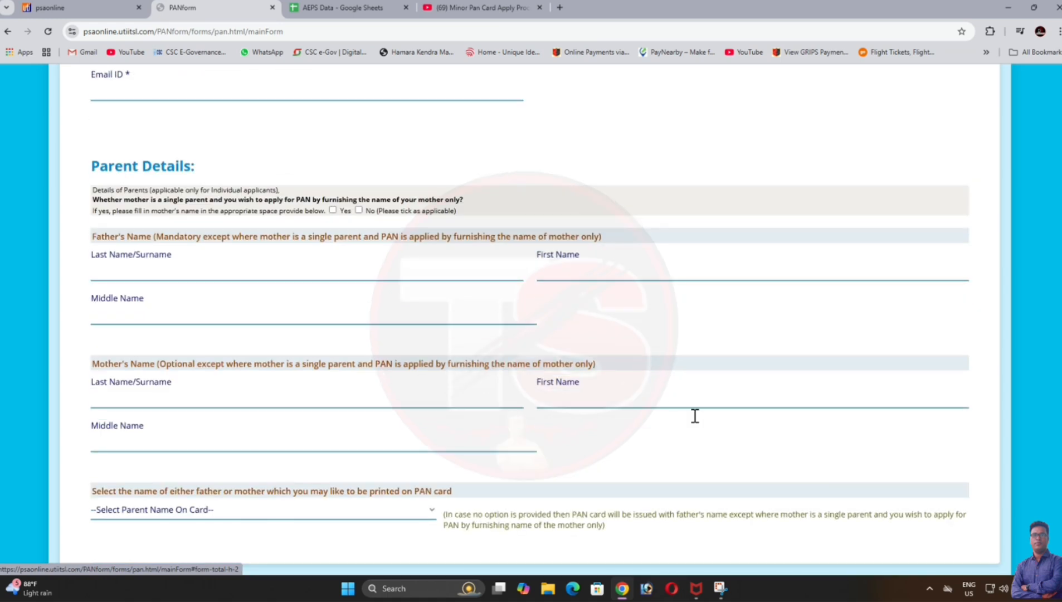
scroll(696, 422, "up", 1)
scroll(696, 422, "up", 1)
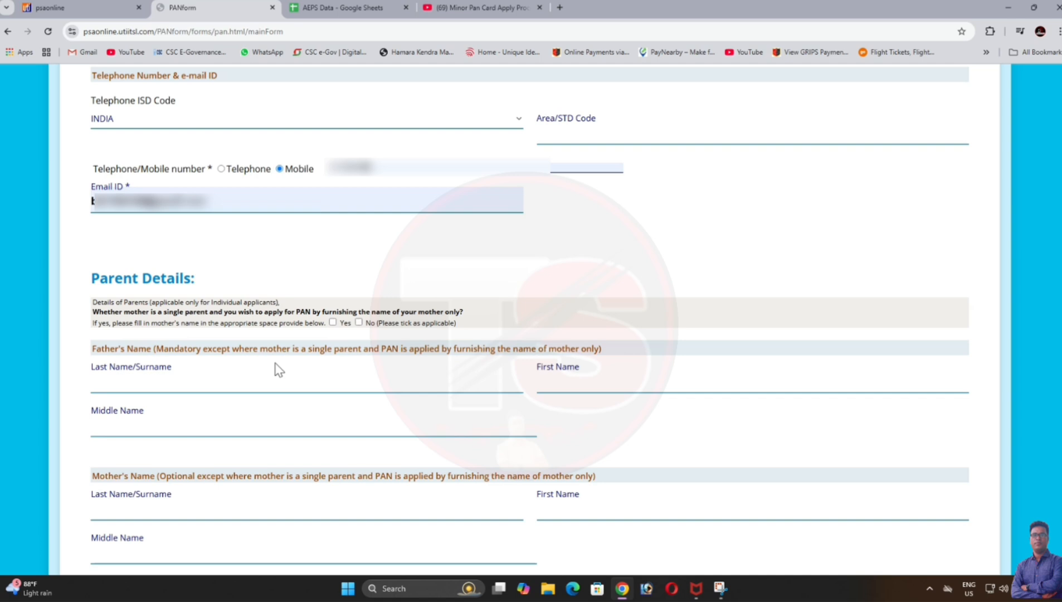
left_click(358, 322)
Step: Enter the father's and mother's names and continue to Address Details
left_click(241, 384)
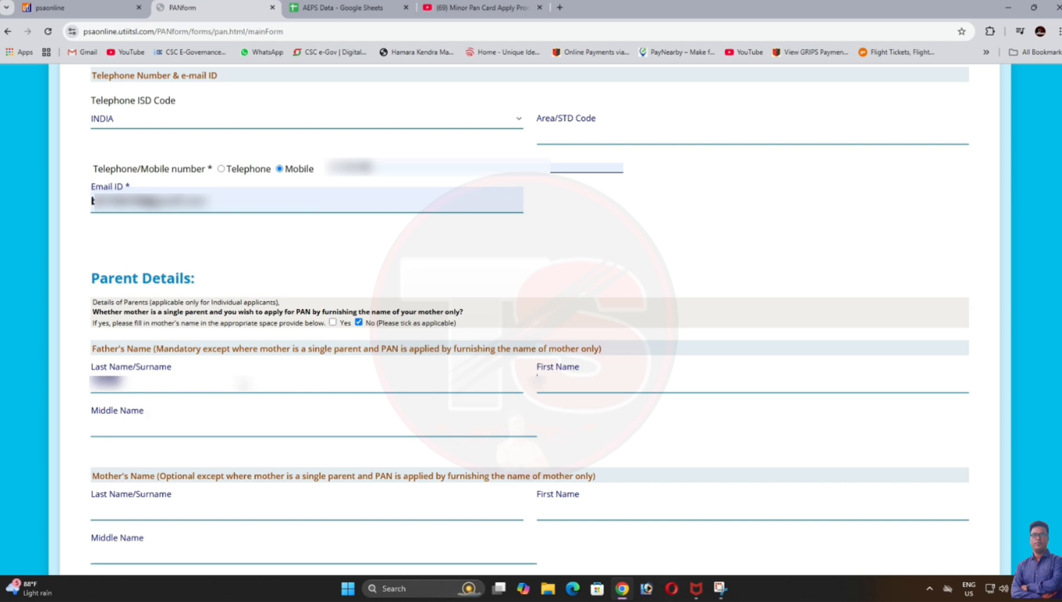
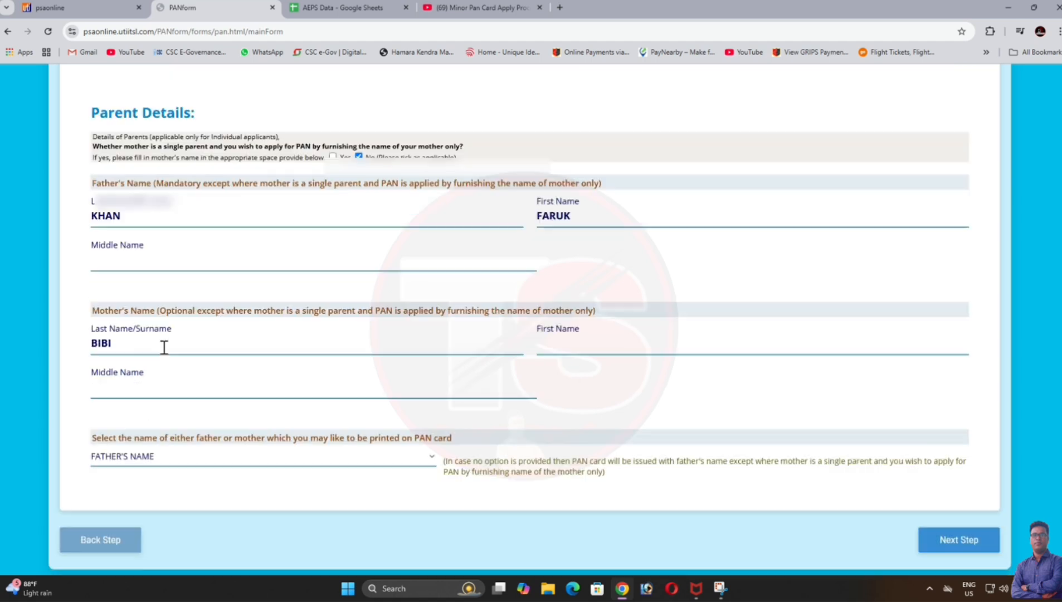
key("Tab")
type("REJINA")
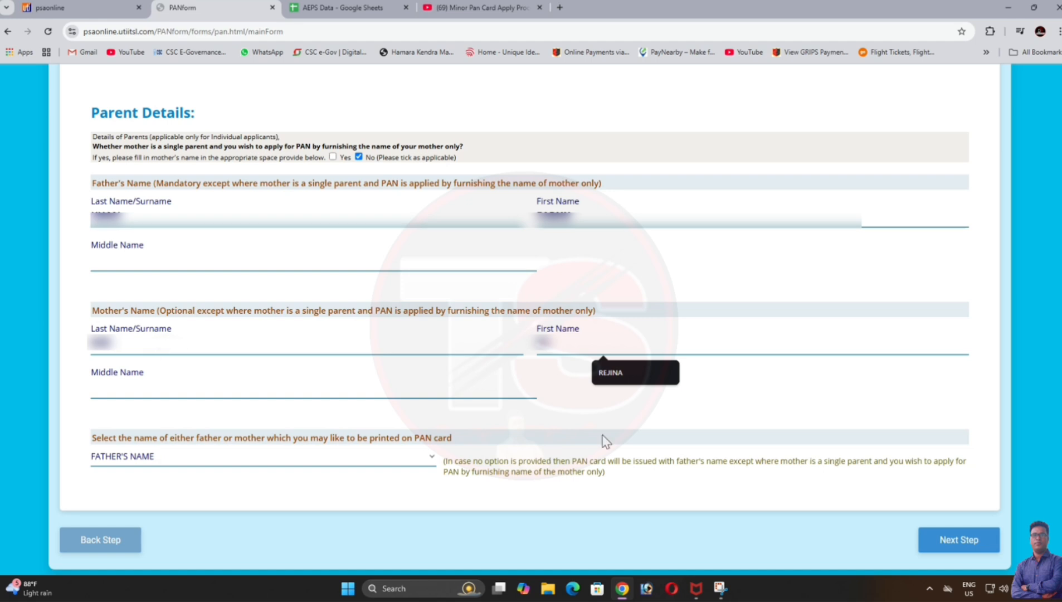
left_click(613, 373)
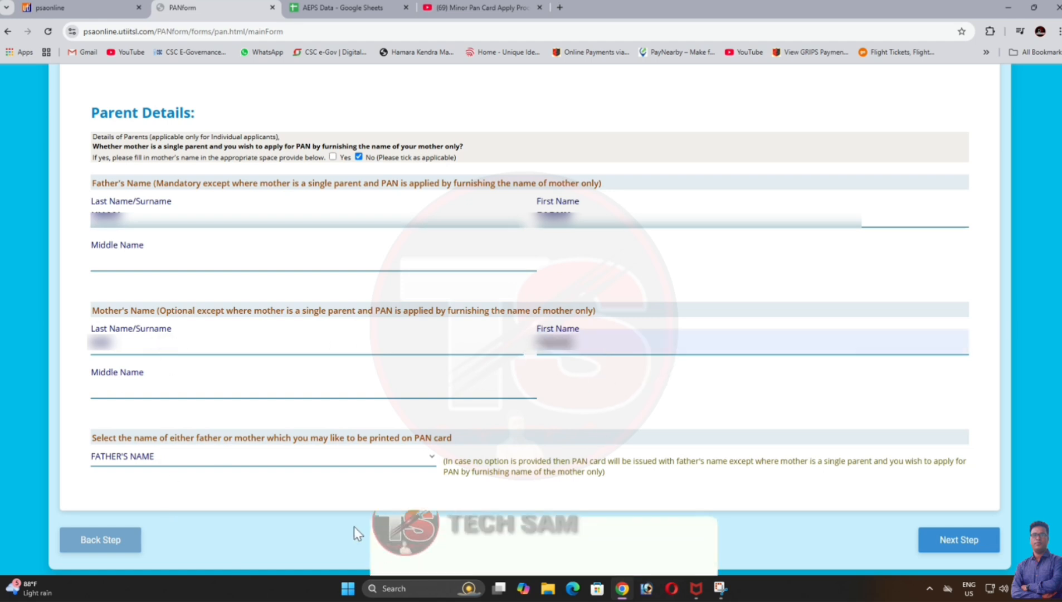
left_click(941, 542)
Step: Fill the flat/door, premises and area/locality fields of the residential address
scroll(384, 434, "down", 4)
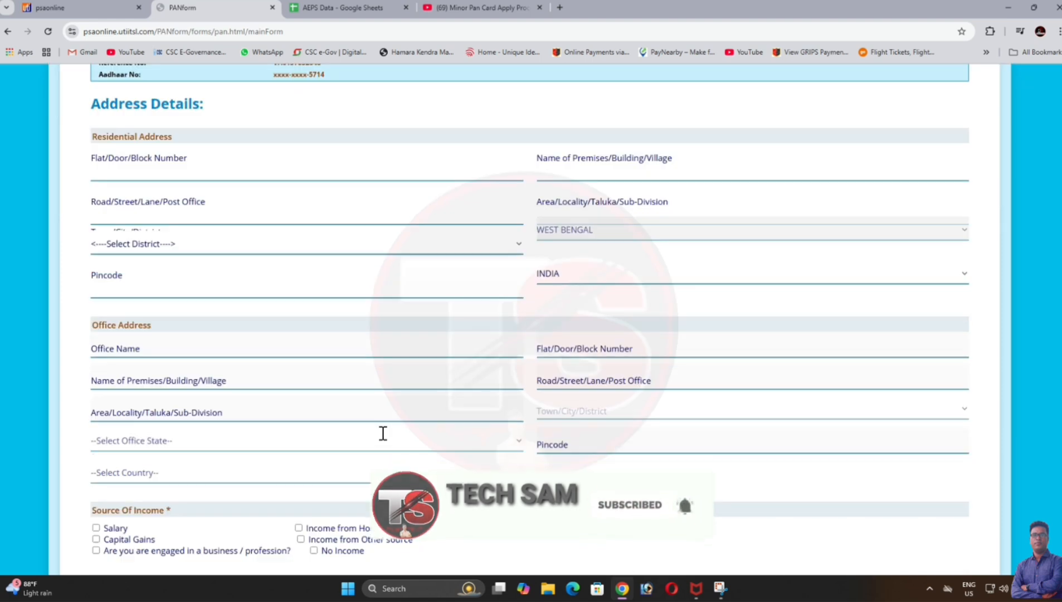
left_click(218, 166)
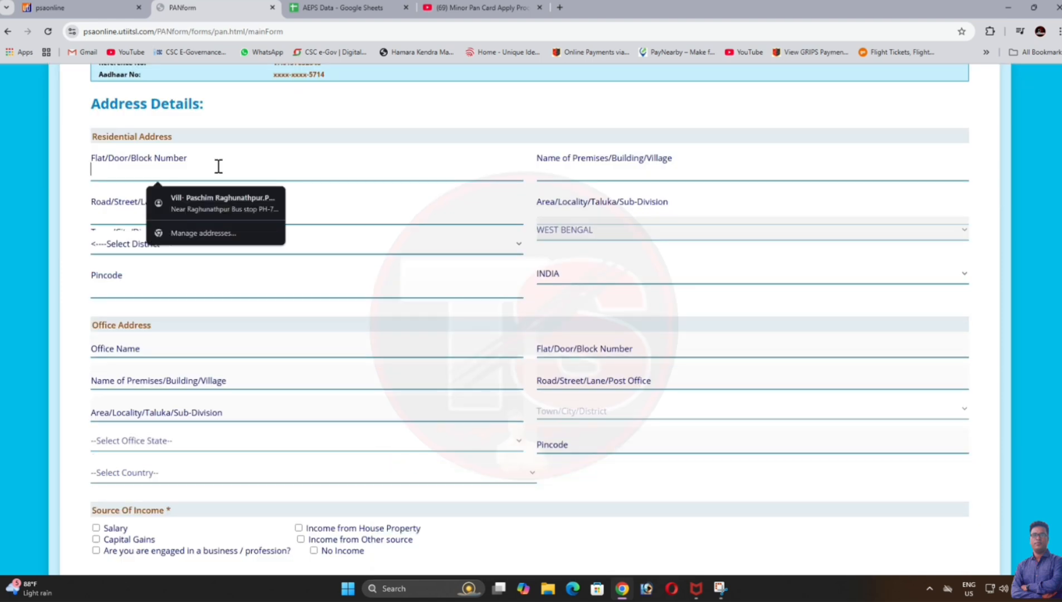
type("C")
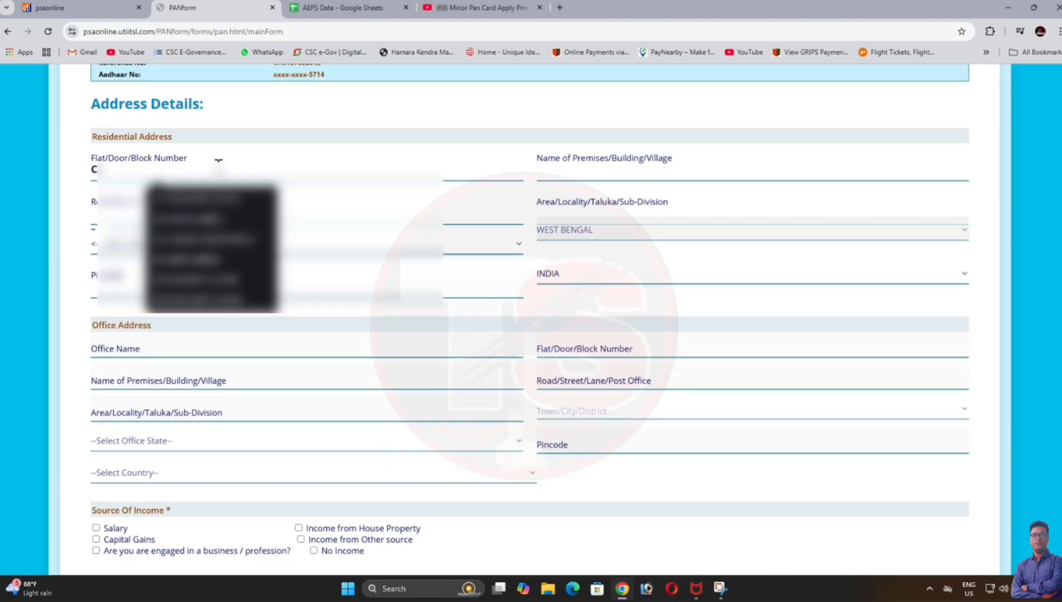
type("/O S")
left_click(212, 198)
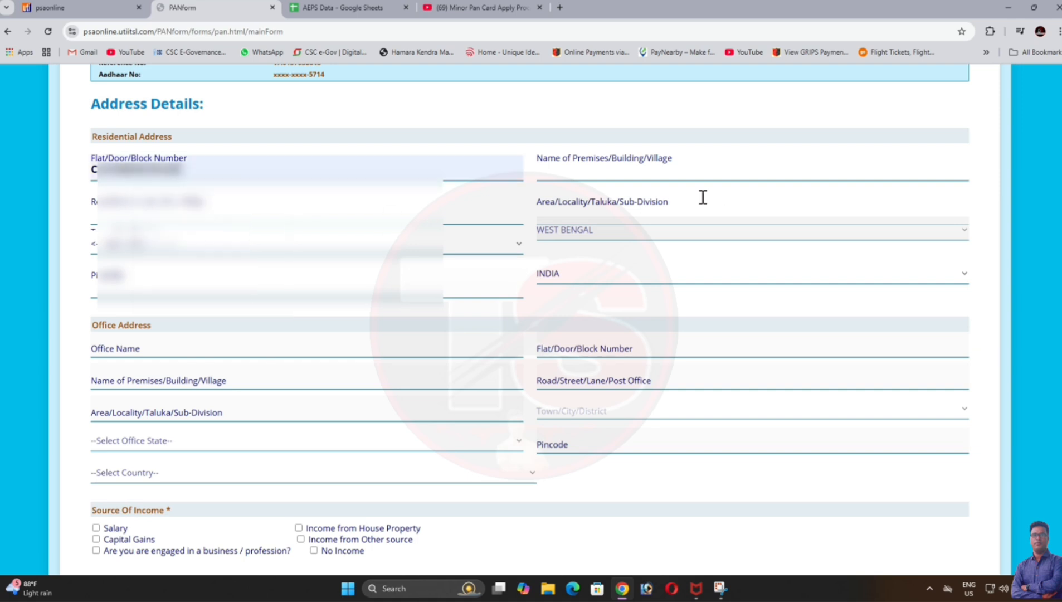
left_click(672, 172)
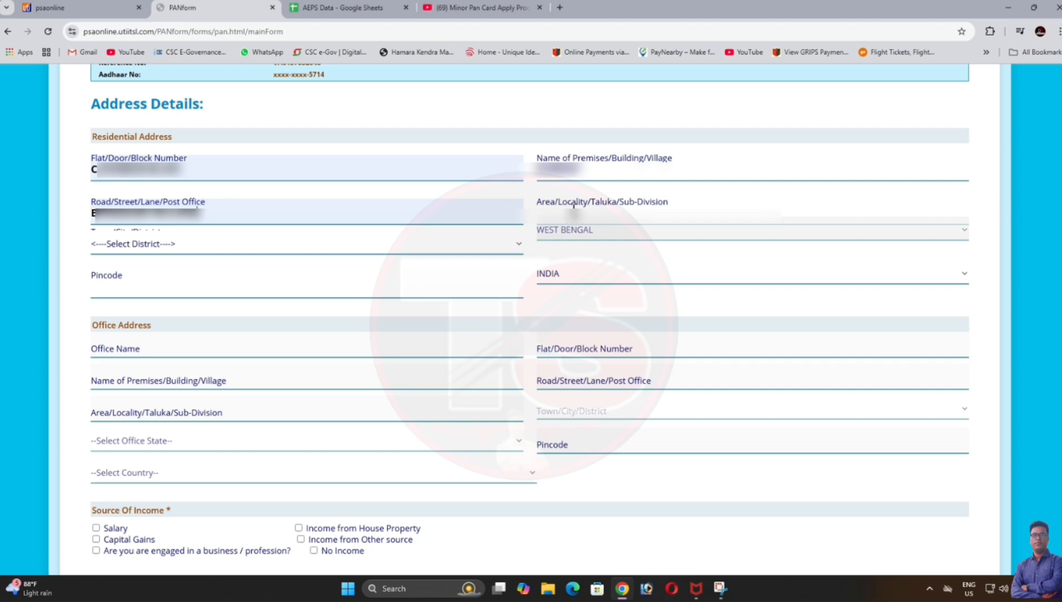
left_click(574, 212)
left_click(613, 244)
Step: Set the district to SOUTH 24 PARGANAS and enter the pincode
left_click(220, 251)
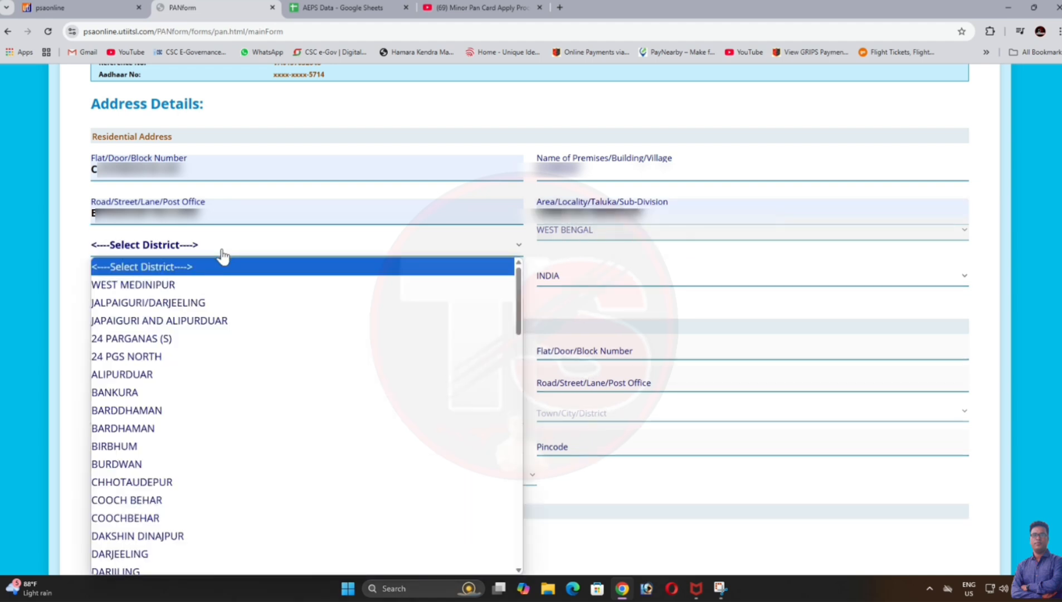
scroll(217, 357, "down", 5)
scroll(217, 358, "down", 6)
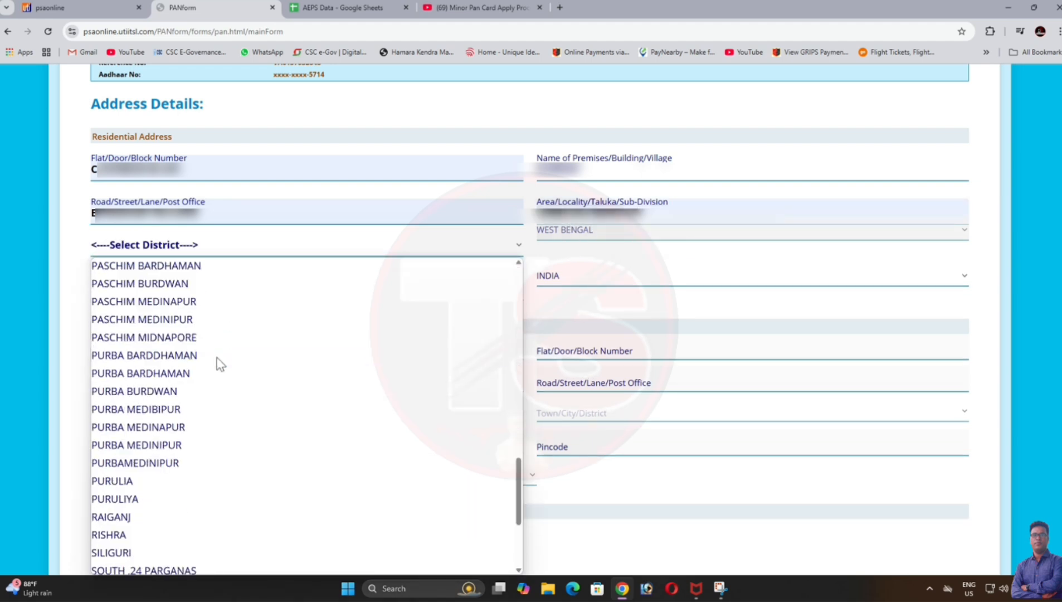
scroll(217, 358, "down", 3)
left_click(180, 427)
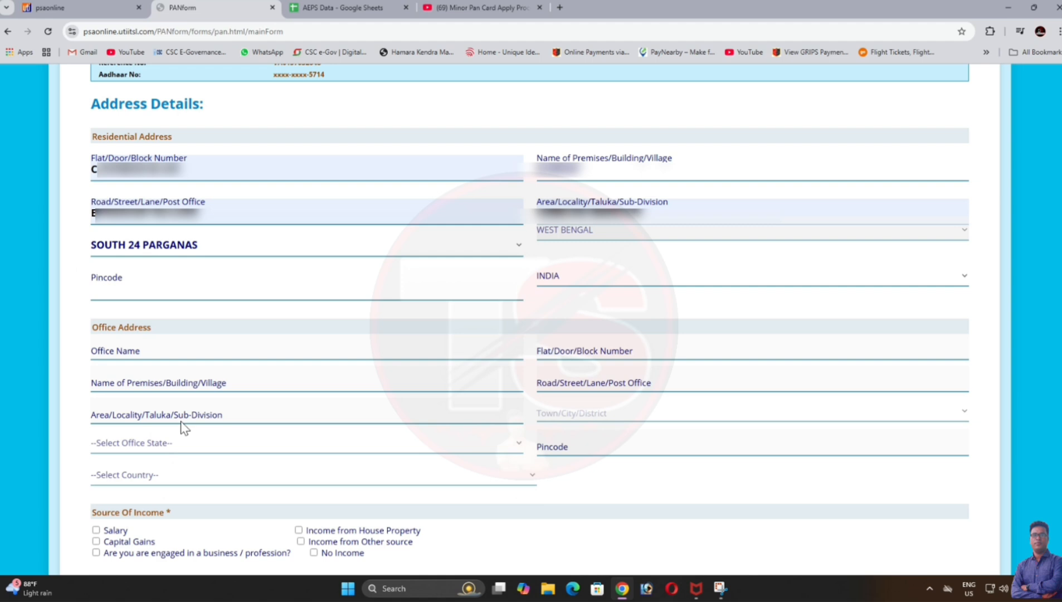
left_click(228, 294)
type("743")
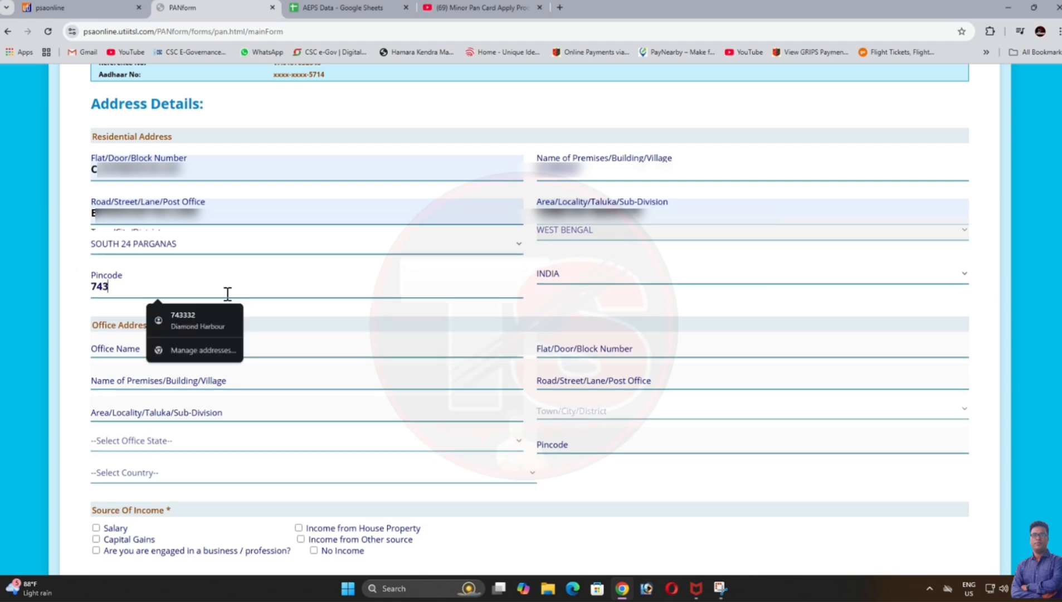
type("332")
left_click(285, 310)
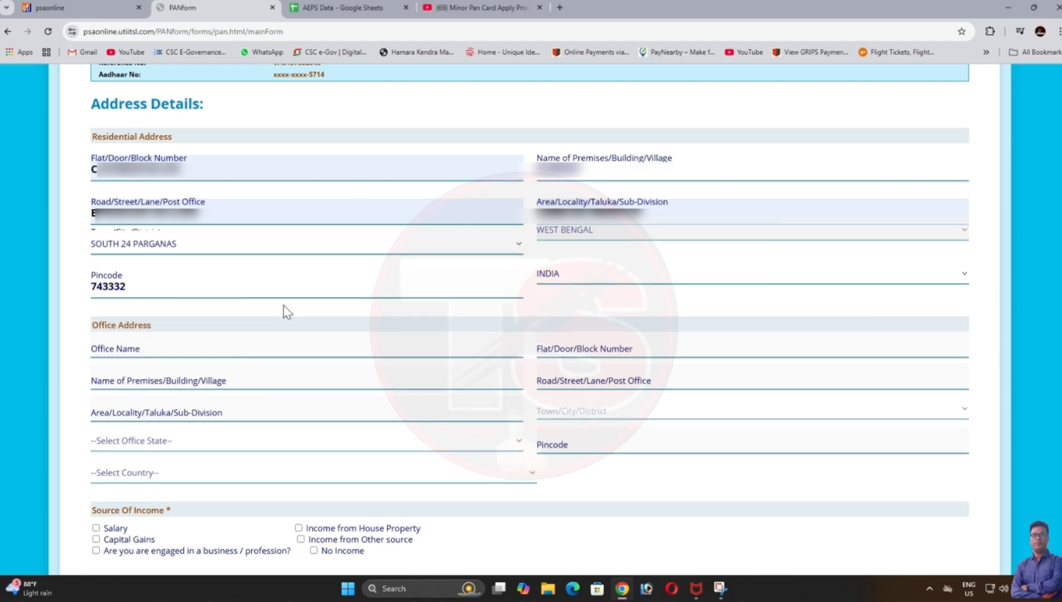
Step: Mark income from other sources and move on to Other Details
scroll(301, 341, "down", 2)
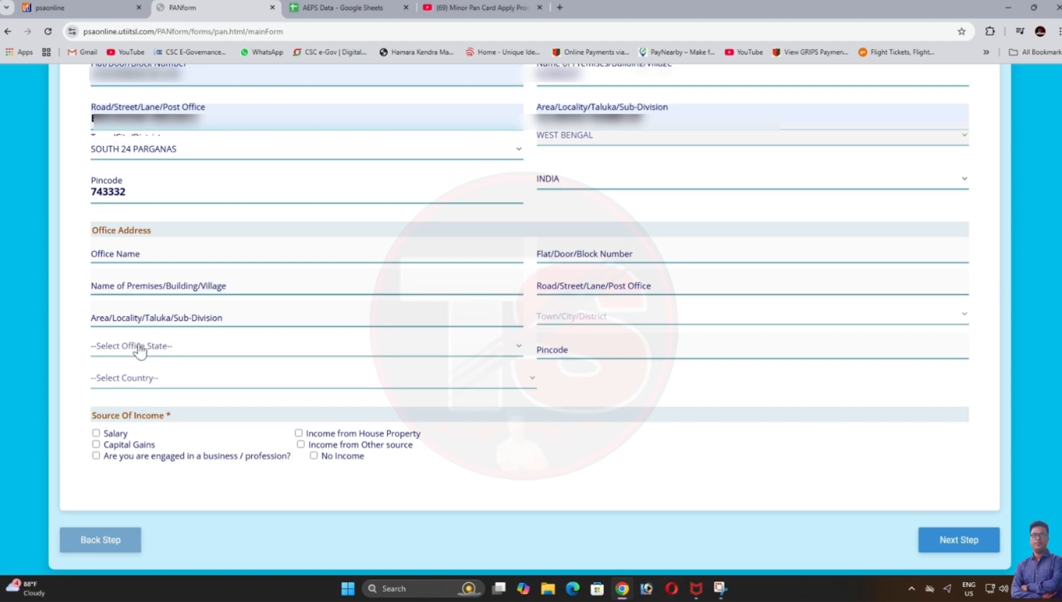
left_click(300, 444)
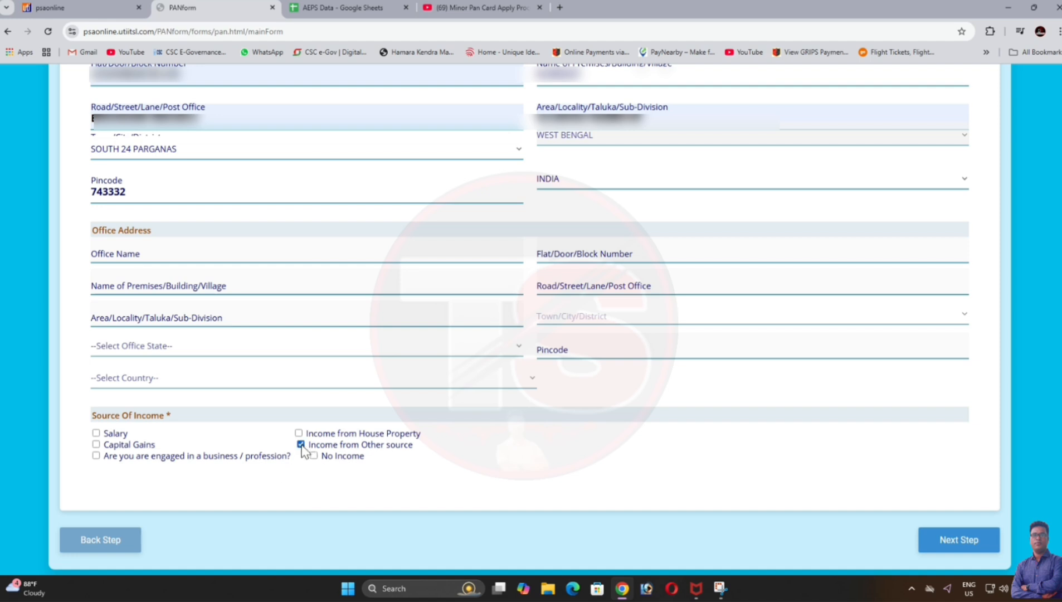
left_click(952, 538)
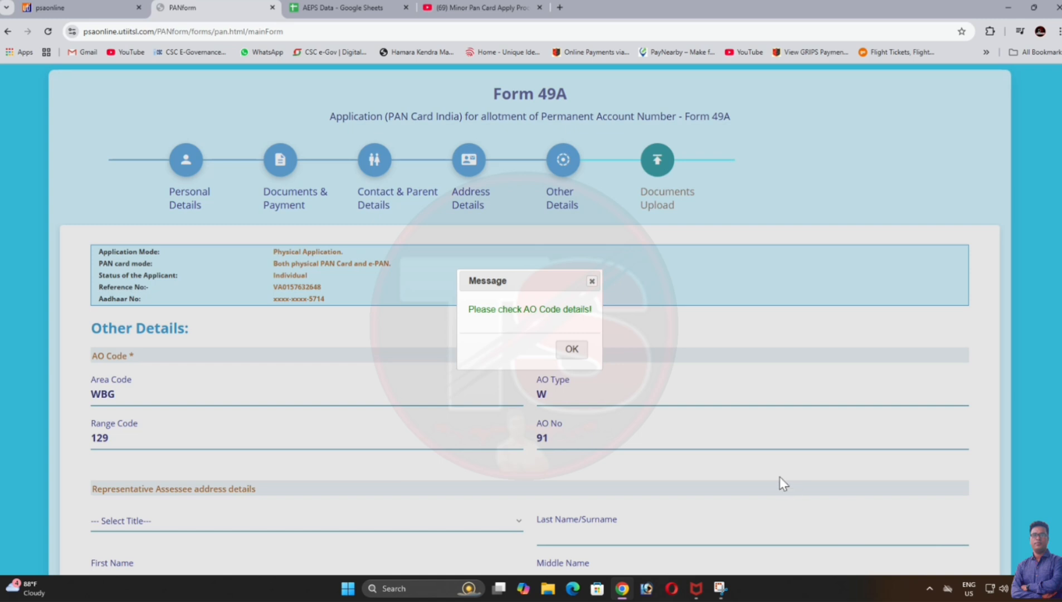
Step: Set the representative's title to SHRI and enter their surname, first name, premises, road and locality
left_click(574, 350)
scroll(583, 364, "down", 6)
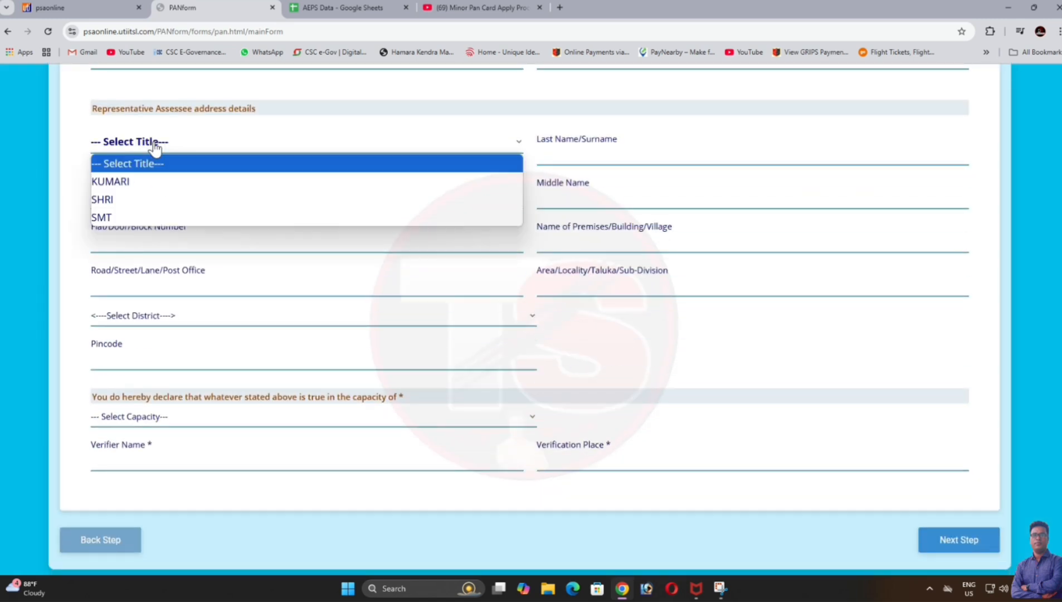
left_click(155, 143)
left_click(118, 200)
left_click(586, 162)
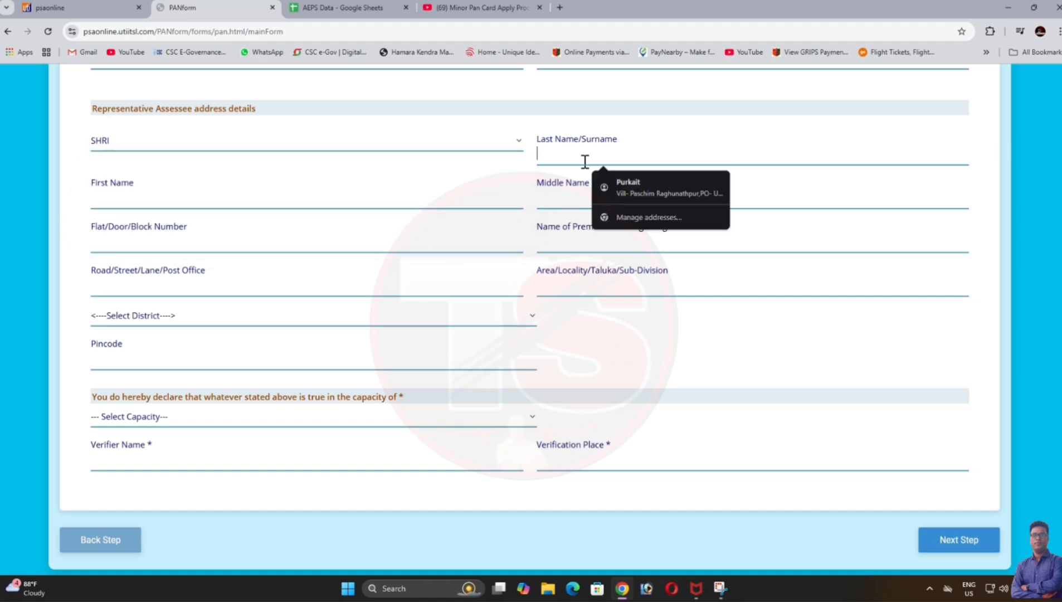
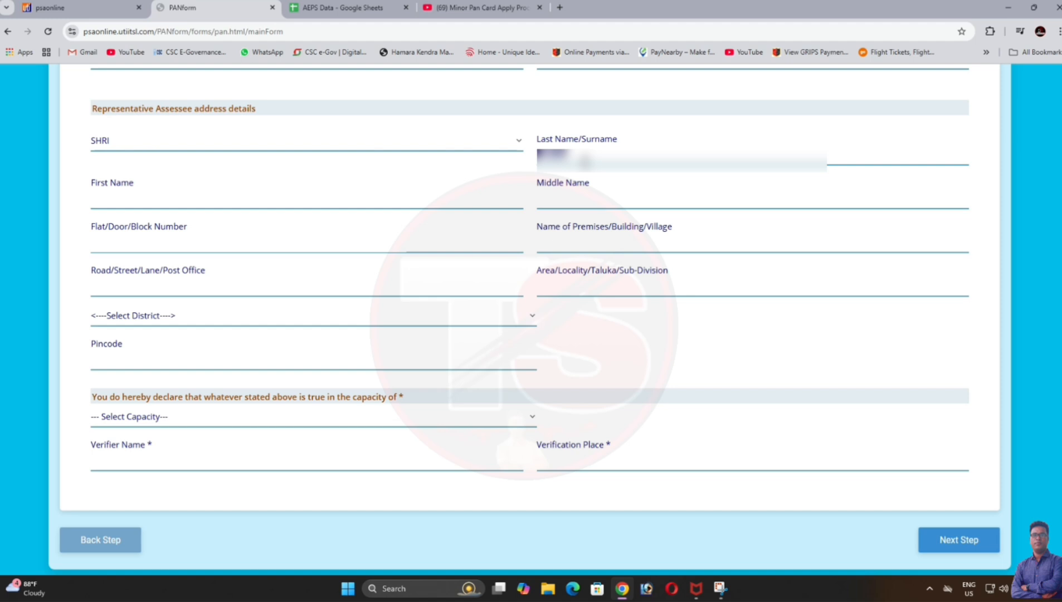
key("Tab")
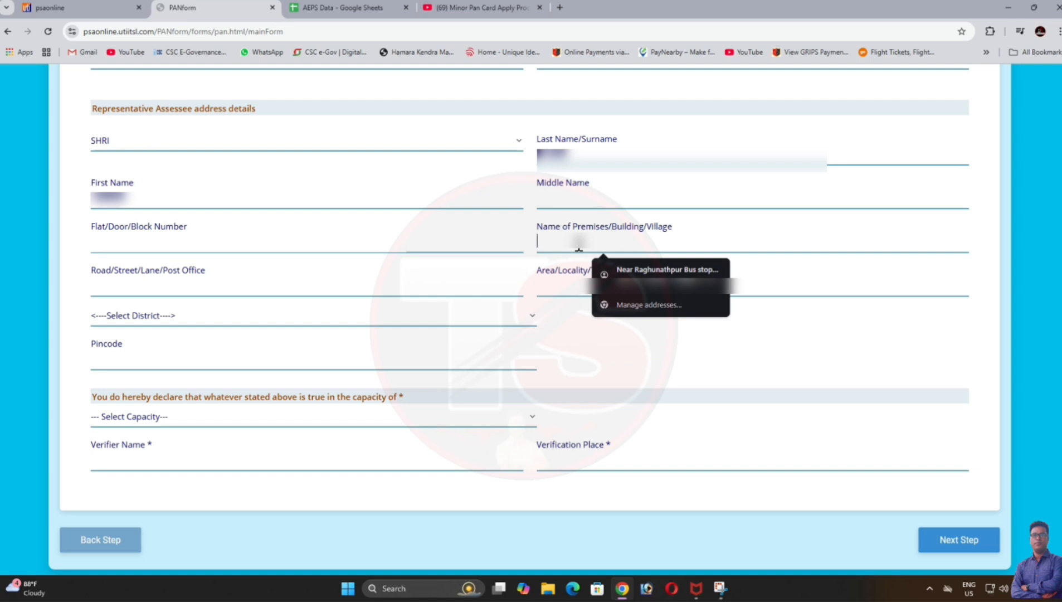
type("K...")
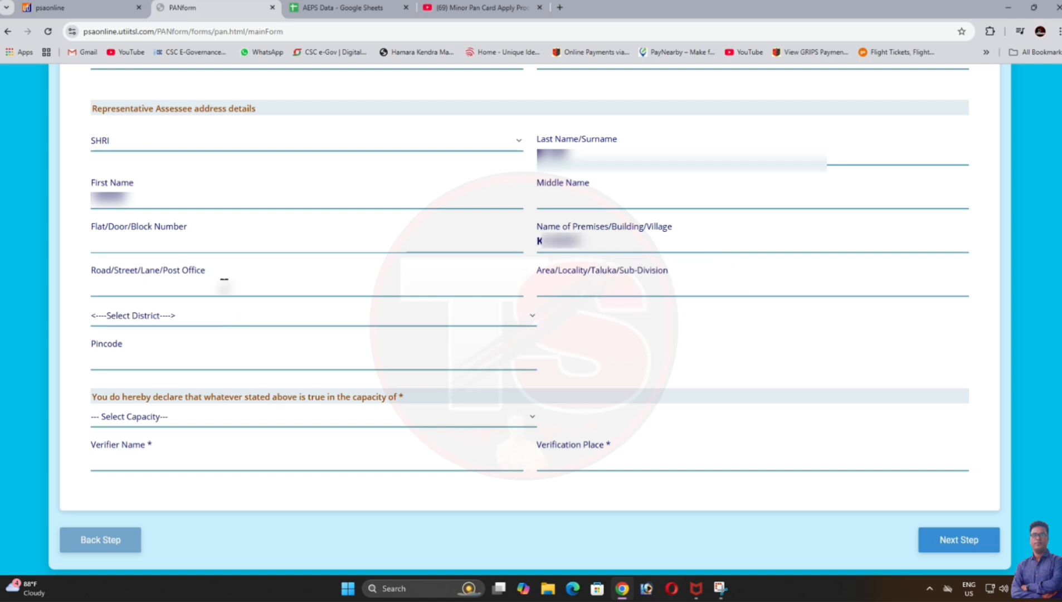
type("......")
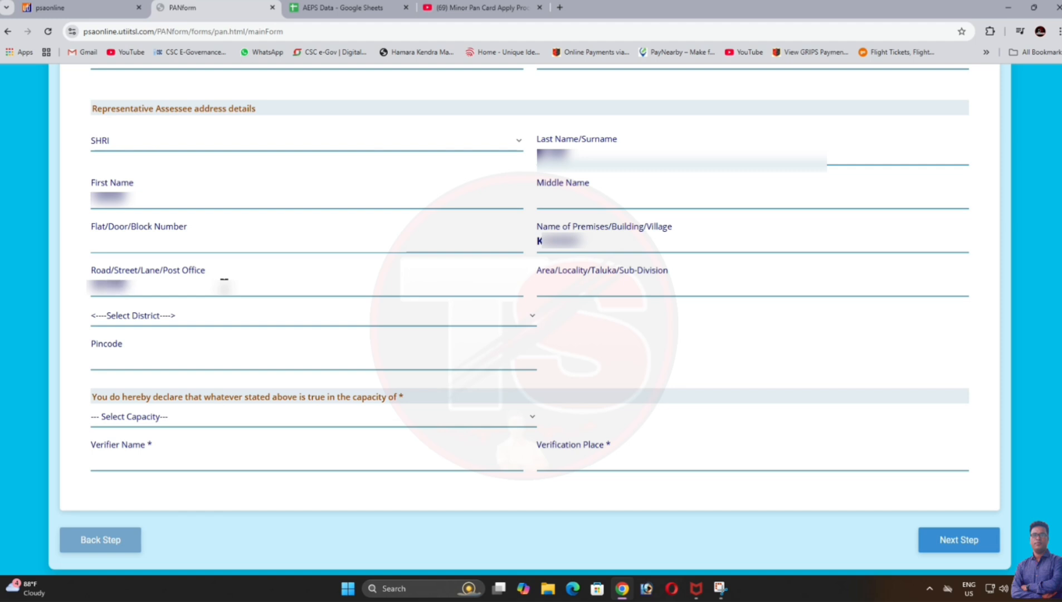
type("......")
left_click(591, 287)
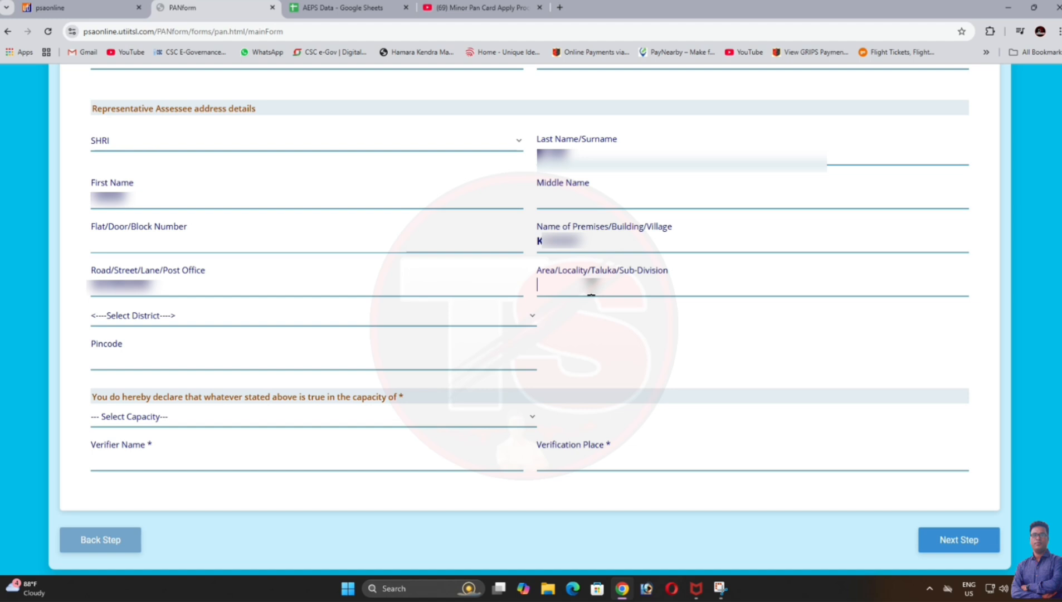
type("D.........")
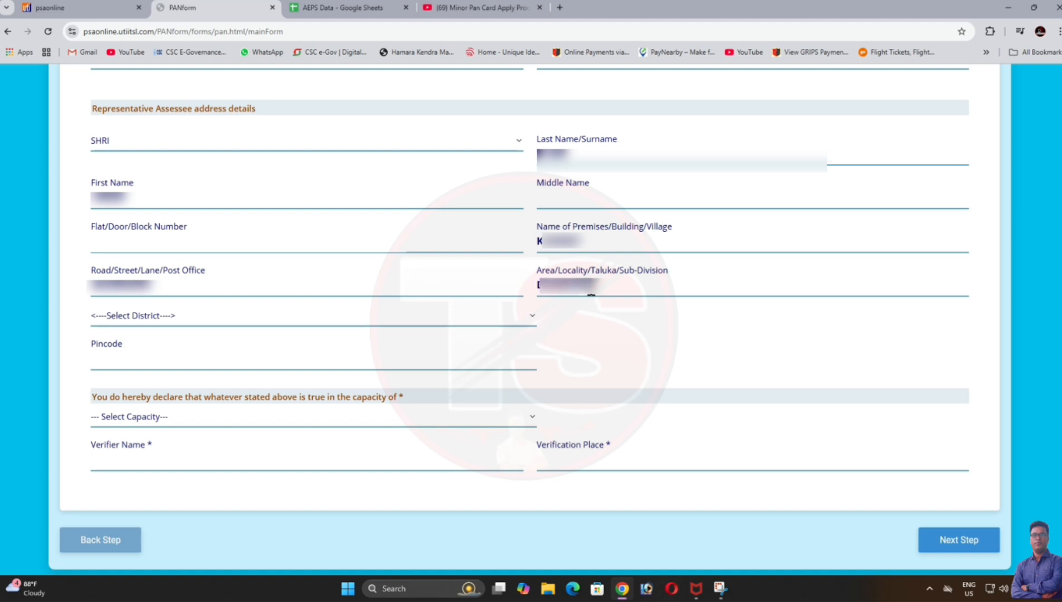
type("........")
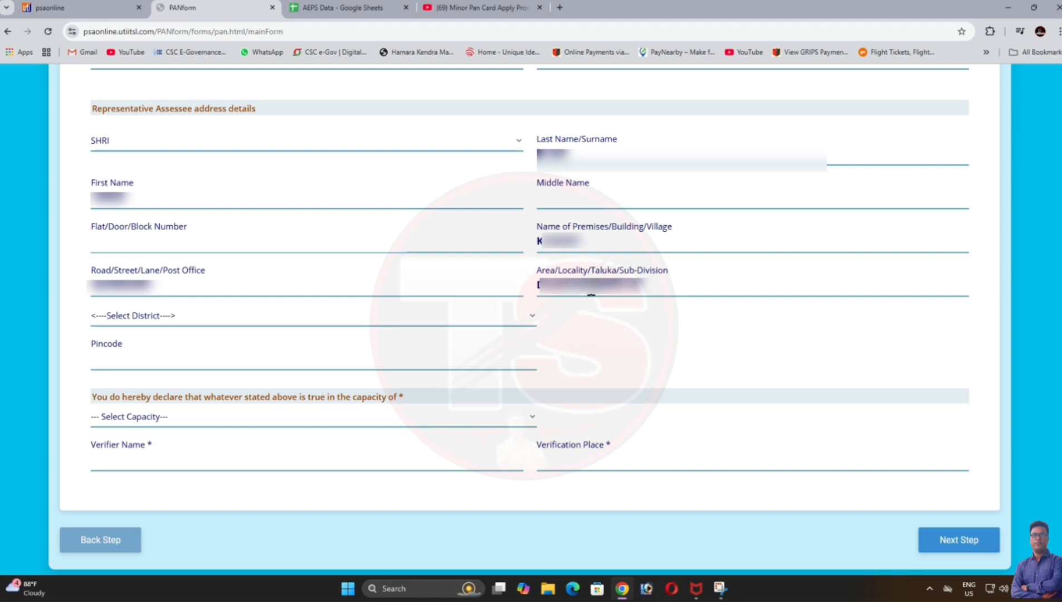
Step: Set the representative's district to SOUTH 24 PARGANAS and enter the pincode
left_click(224, 317)
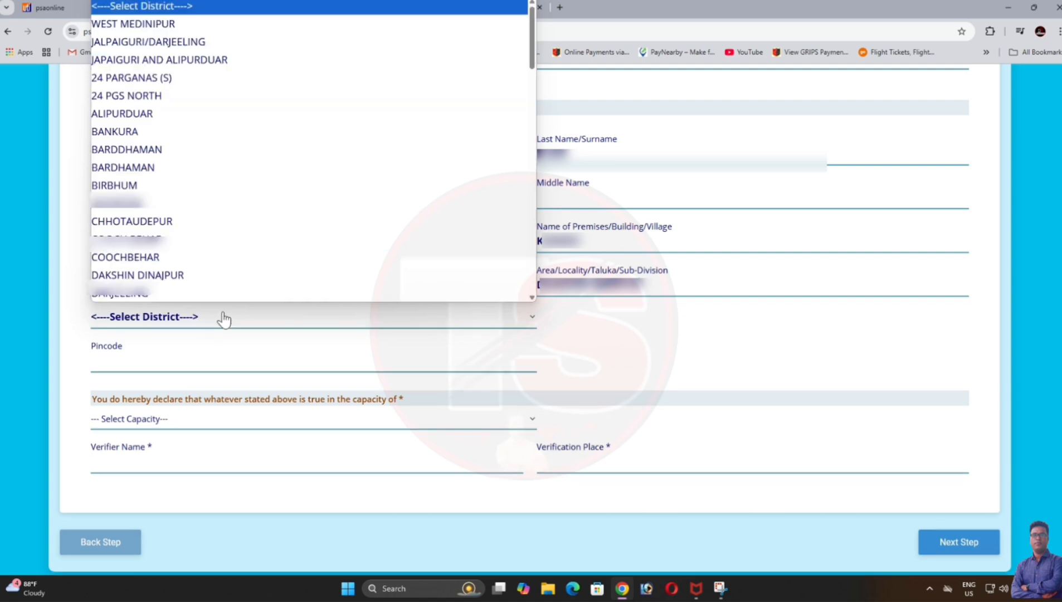
scroll(240, 220, "down", 15)
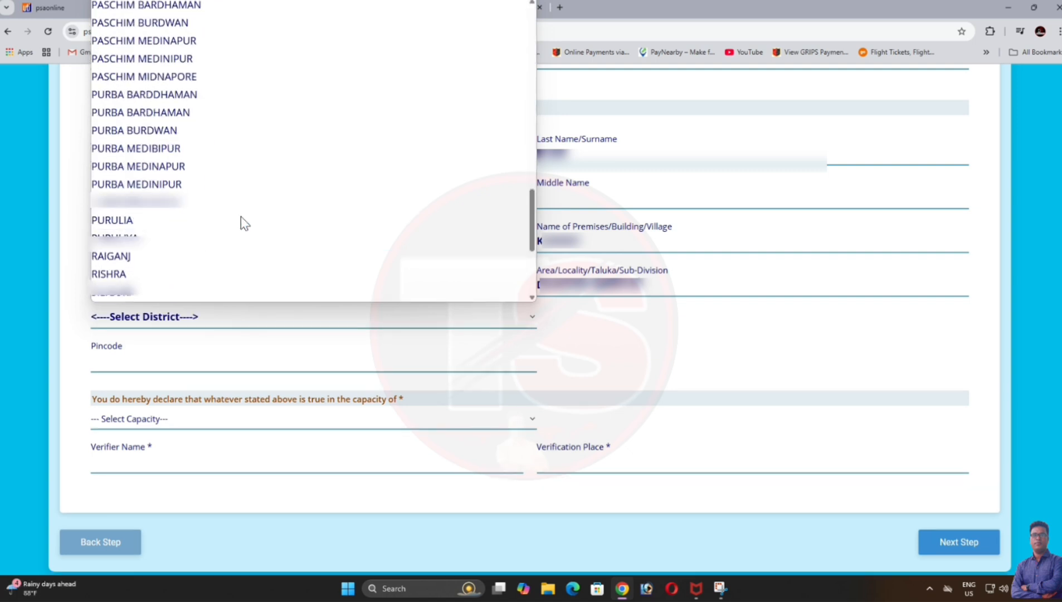
scroll(240, 218, "down", 3)
left_click(206, 147)
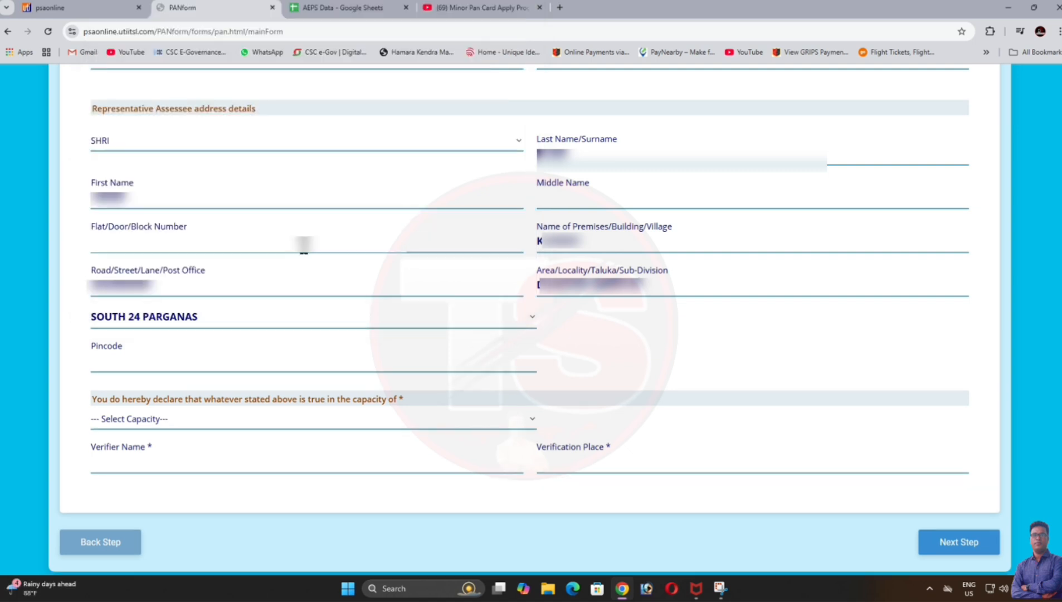
left_click(164, 367)
type("743332")
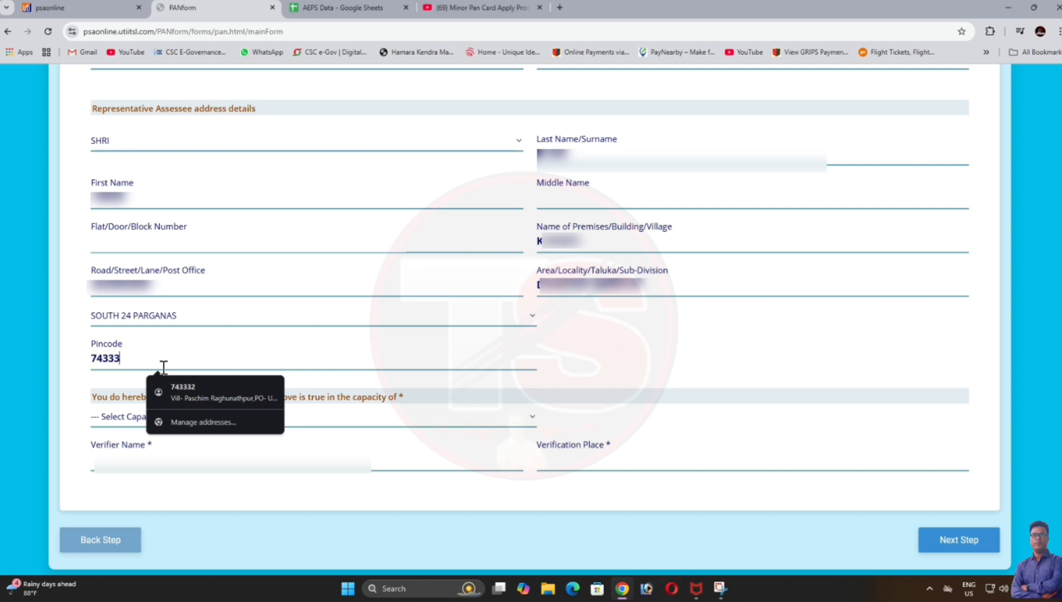
Step: Declare capacity as HIMSELF/HERSELF, fill the verification place, and submit Form 49A
left_click(345, 424)
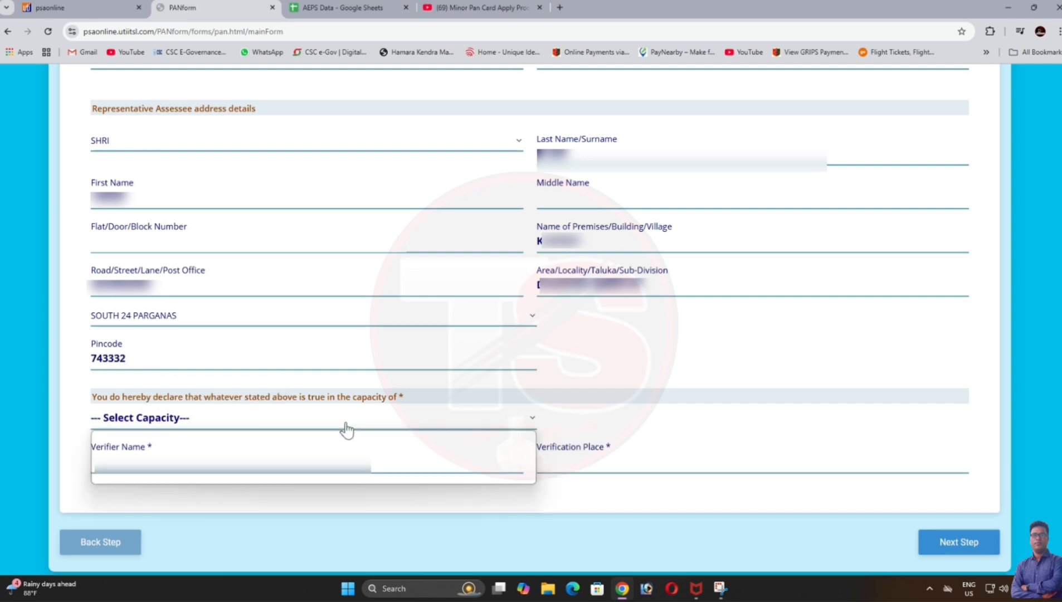
left_click(429, 454)
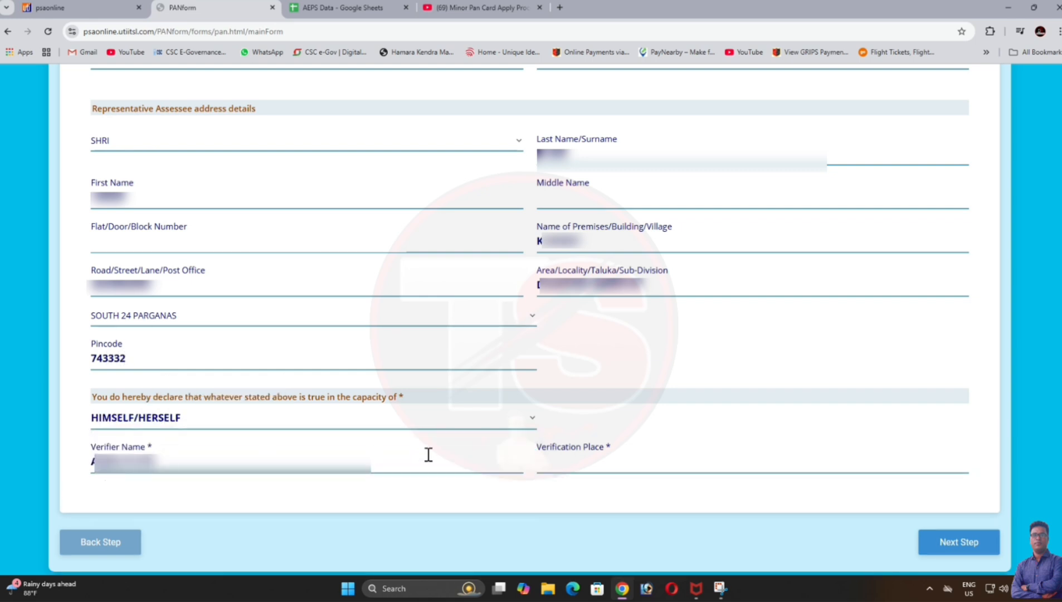
left_click(554, 467)
left_click(595, 493)
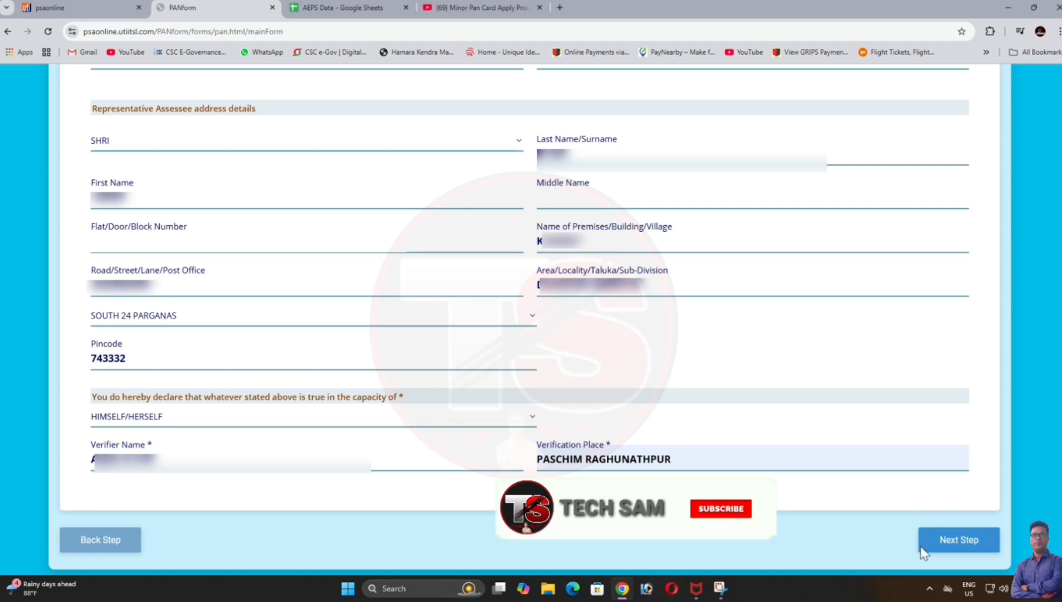
left_click(951, 547)
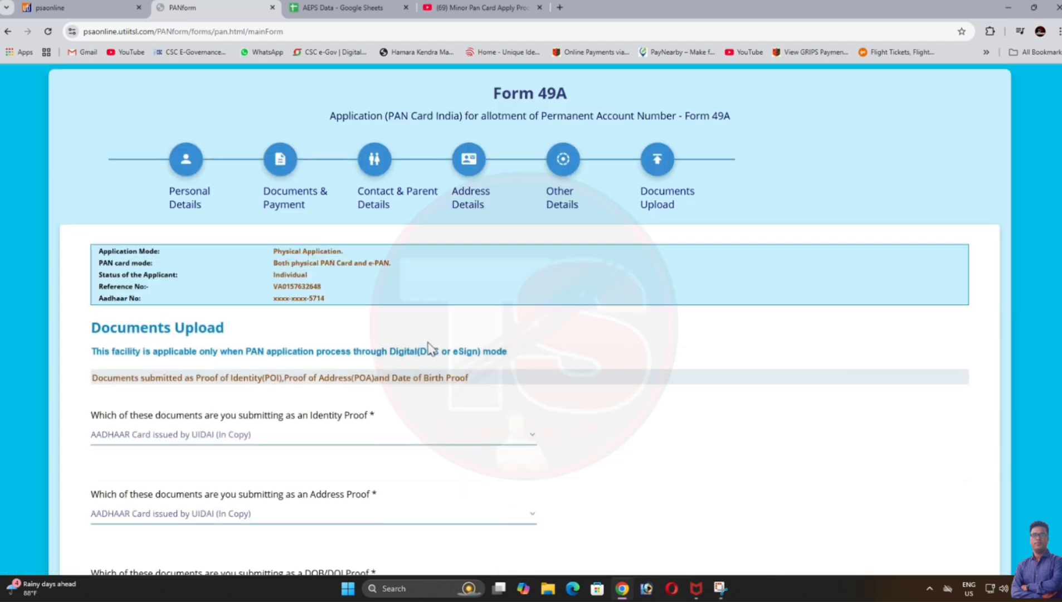
scroll(430, 349, "down", 5)
left_click(954, 539)
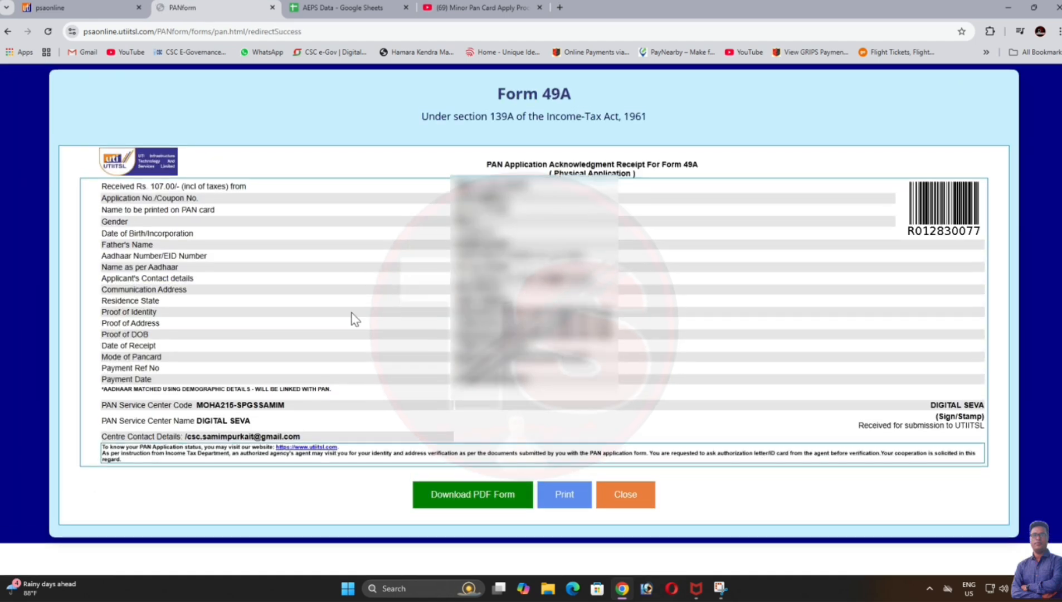
Step: Print the acknowledgment receipt, then download and open the filled Form 49A PDF
left_click(564, 496)
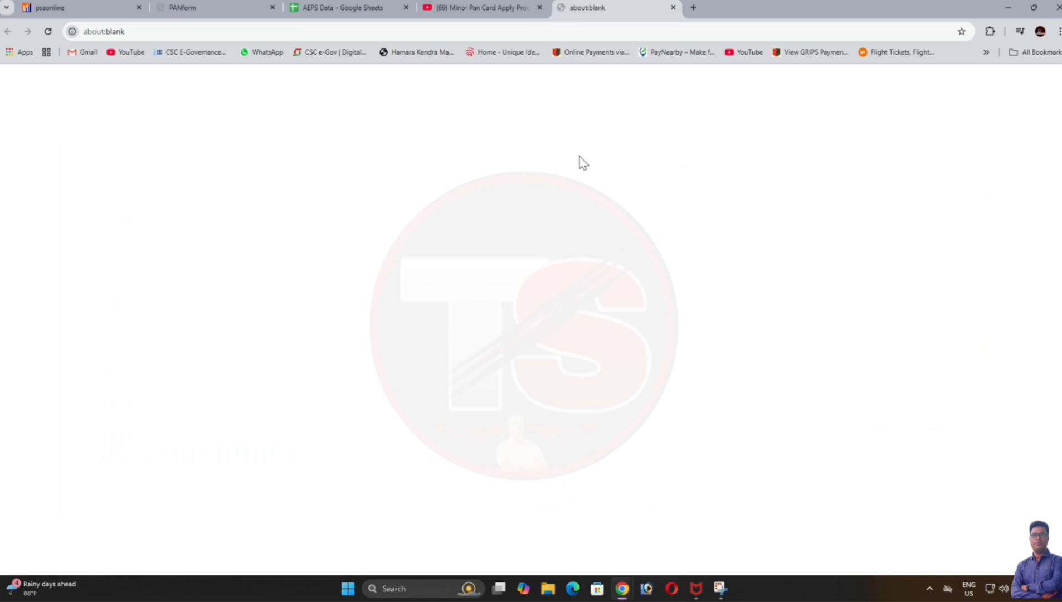
left_click(1007, 7)
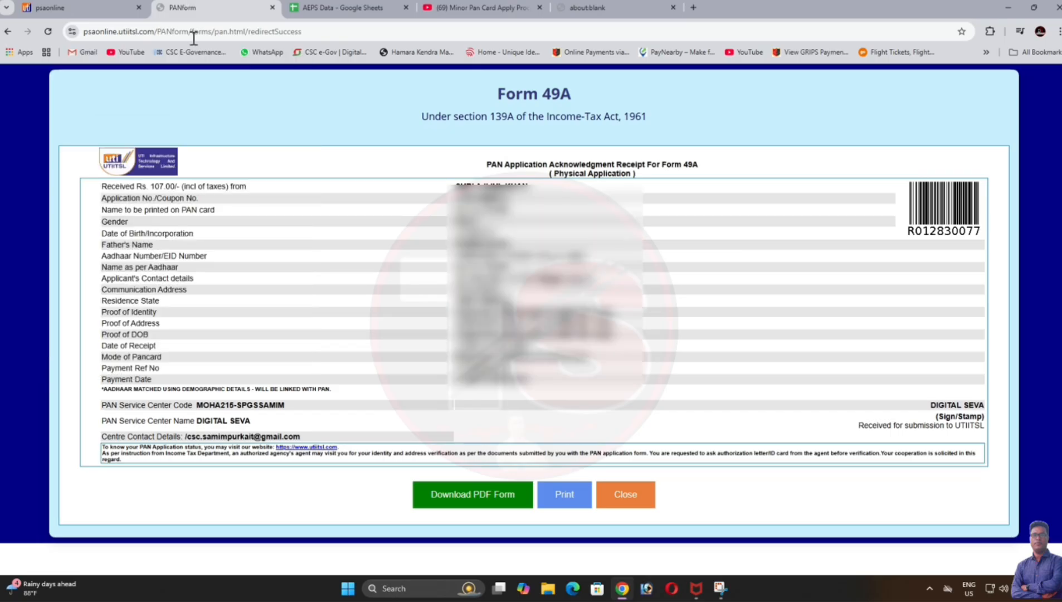
left_click(482, 500)
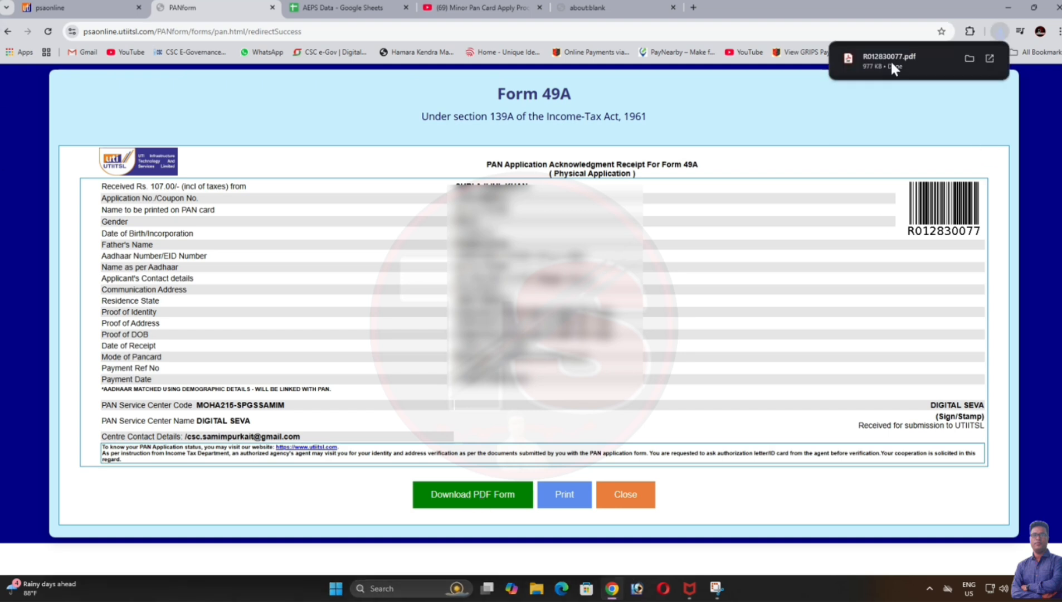
left_click(888, 61)
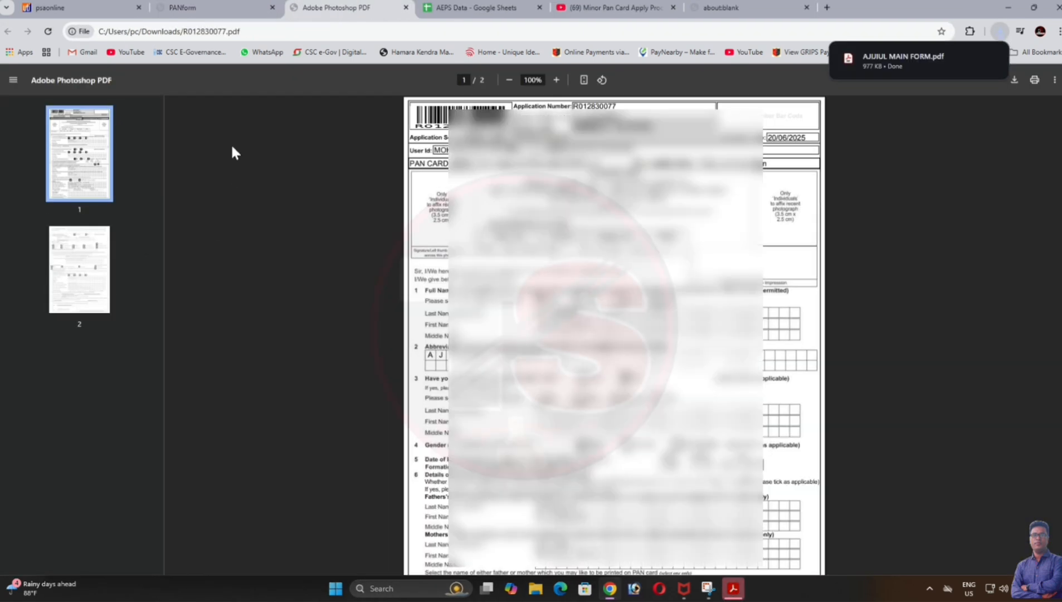